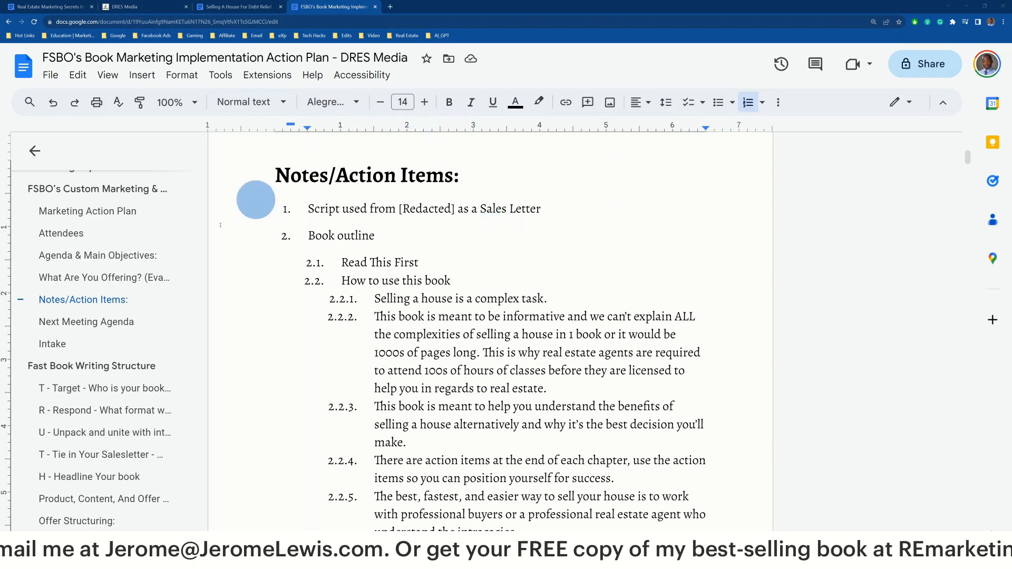
{"action": "scroll", "coordinate": [330, 242], "scroll_direction": "down", "scroll_amount": 2}
{"action": "scroll", "coordinate": [332, 216], "scroll_direction": "up", "scroll_amount": 2}
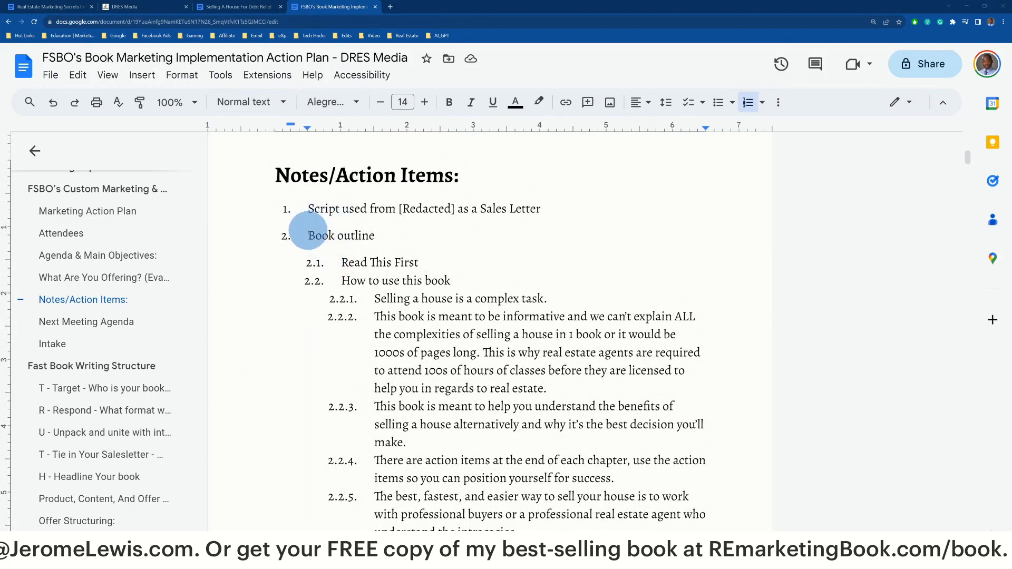
{"action": "left_click_drag", "start_coordinate": [309, 235], "coordinate": [374, 233]}
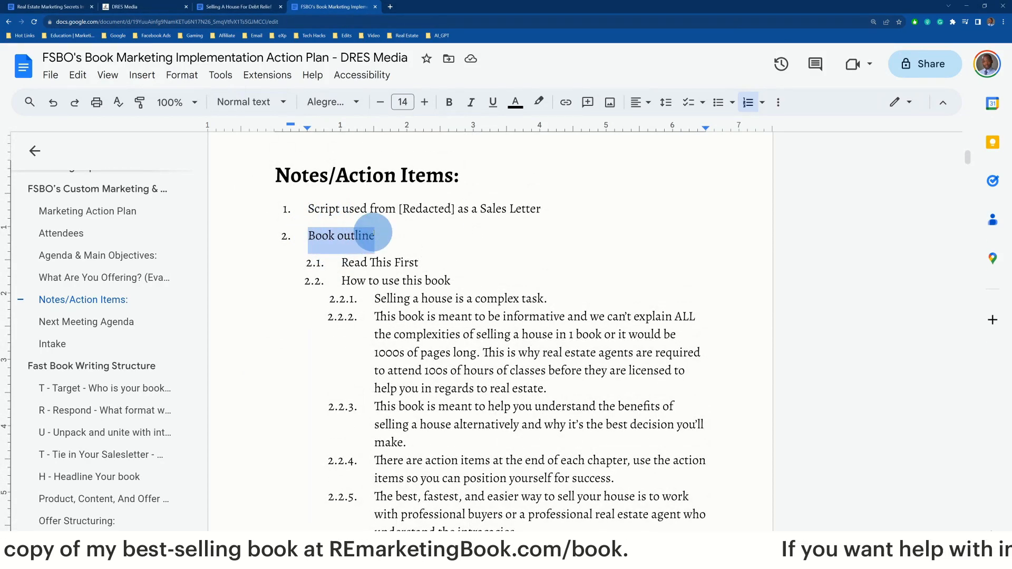
{"action": "scroll", "coordinate": [374, 234], "scroll_direction": "down", "scroll_amount": 5}
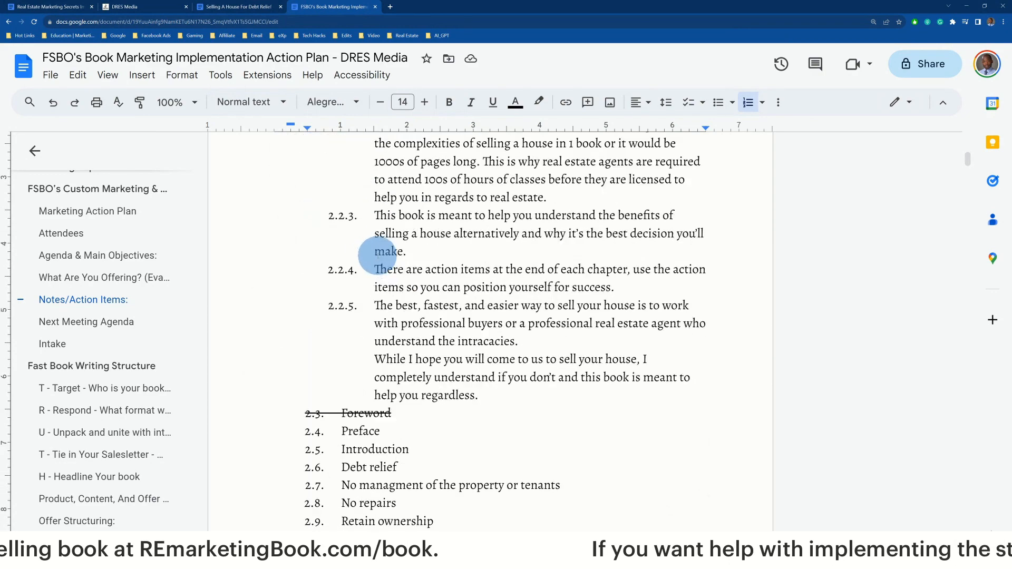
{"action": "scroll", "coordinate": [385, 253], "scroll_direction": "up", "scroll_amount": 2}
{"action": "scroll", "coordinate": [381, 258], "scroll_direction": "up", "scroll_amount": 3}
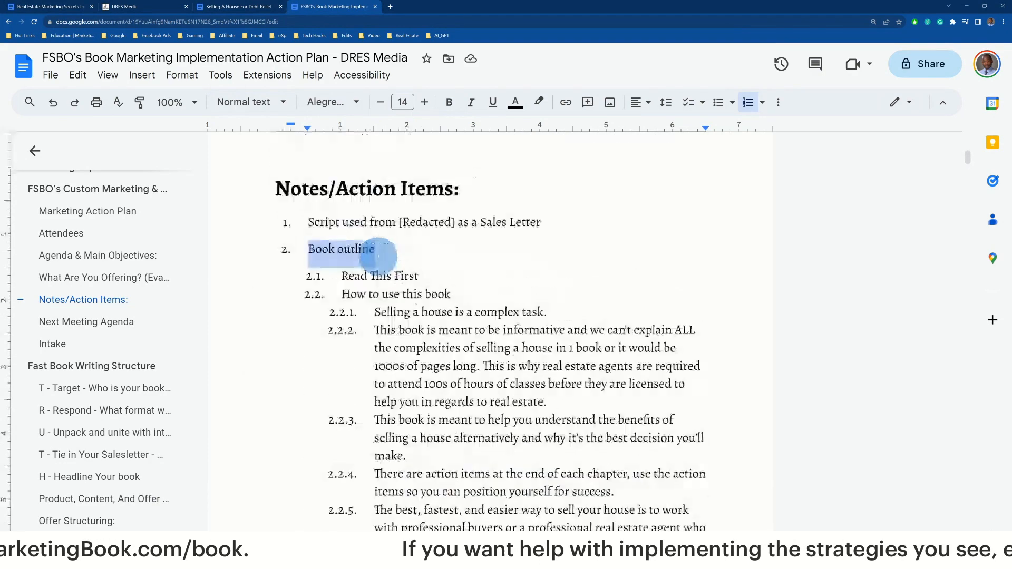
{"action": "scroll", "coordinate": [378, 255], "scroll_direction": "down", "scroll_amount": 1}
{"action": "left_click_drag", "start_coordinate": [342, 224], "coordinate": [419, 225]}
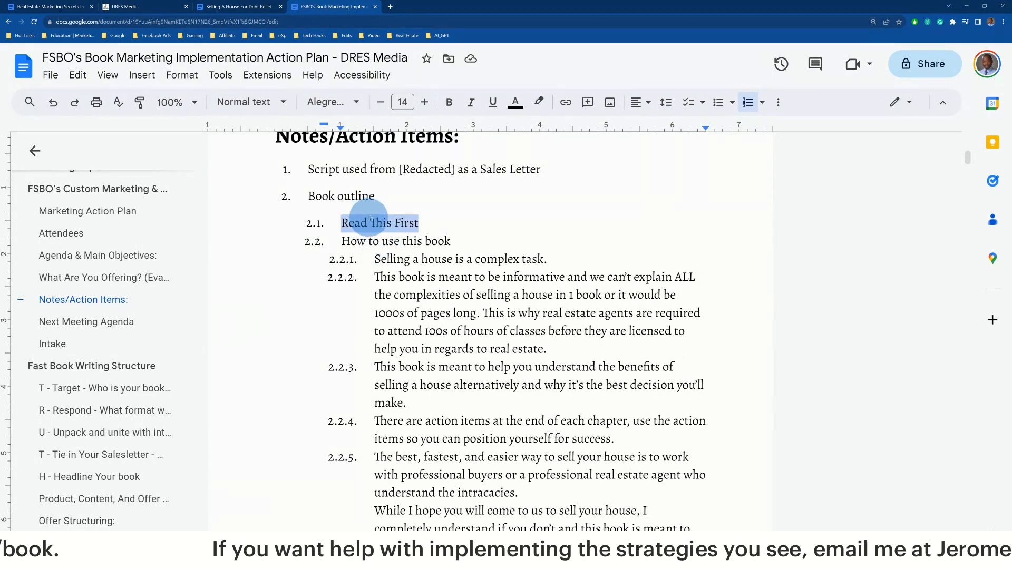
{"action": "triple_click", "coordinate": [385, 241]}
{"action": "scroll", "coordinate": [385, 241], "scroll_direction": "down", "scroll_amount": 7}
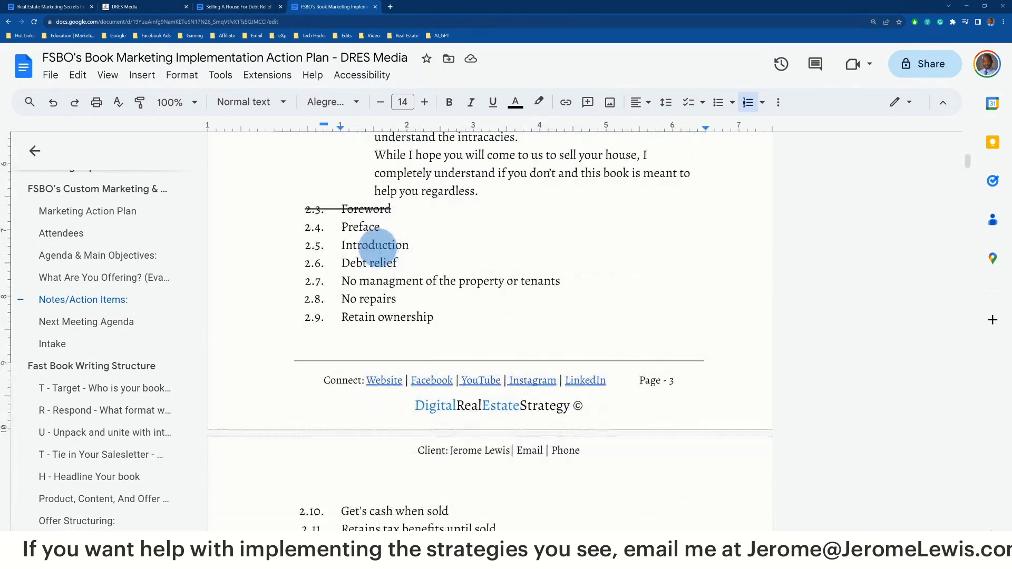
{"action": "double_click", "coordinate": [361, 227]}
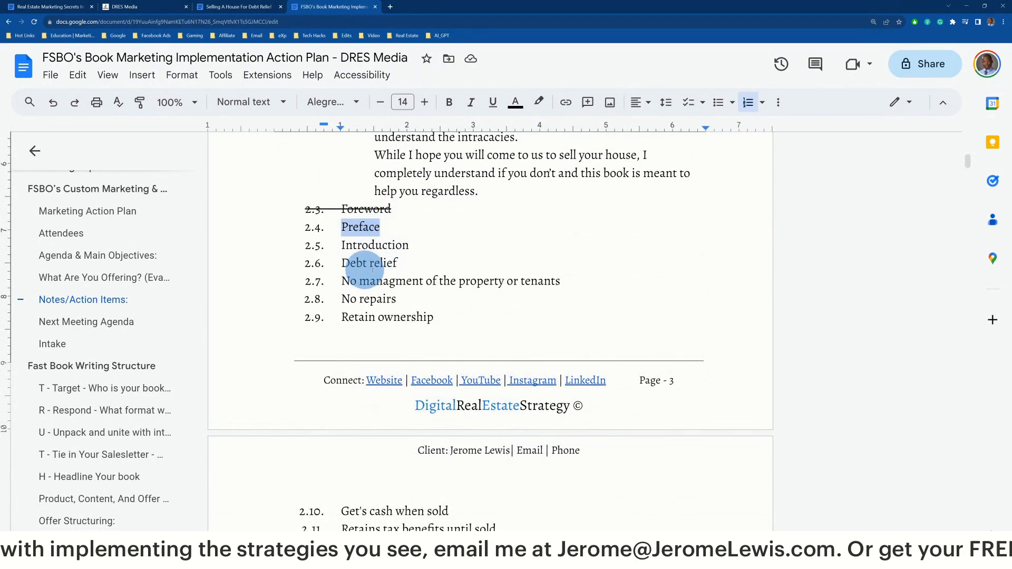
{"action": "scroll", "coordinate": [386, 319], "scroll_direction": "down", "scroll_amount": 1}
{"action": "scroll", "coordinate": [389, 322], "scroll_direction": "down", "scroll_amount": 2}
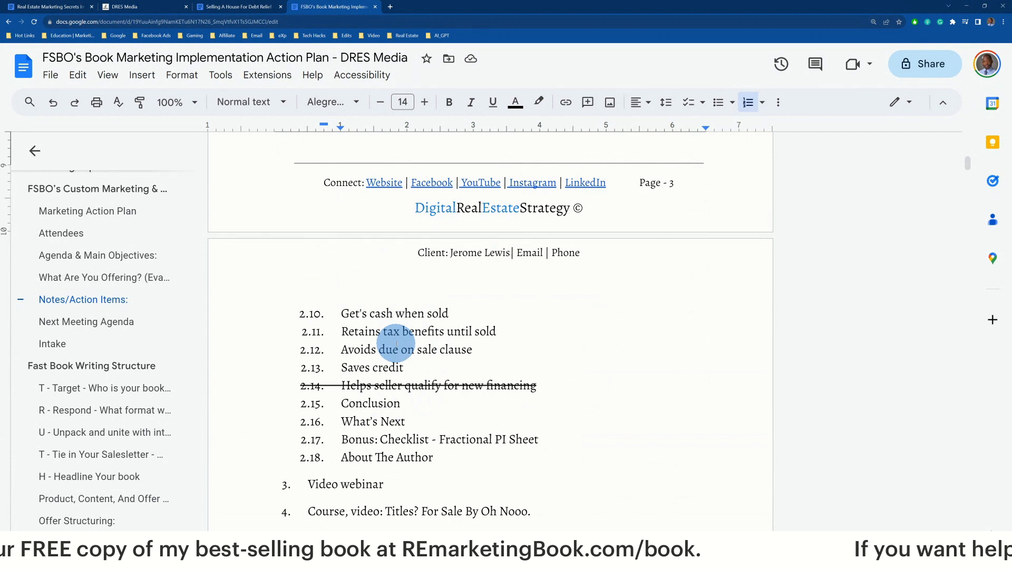
{"action": "scroll", "coordinate": [397, 344], "scroll_direction": "up", "scroll_amount": 7}
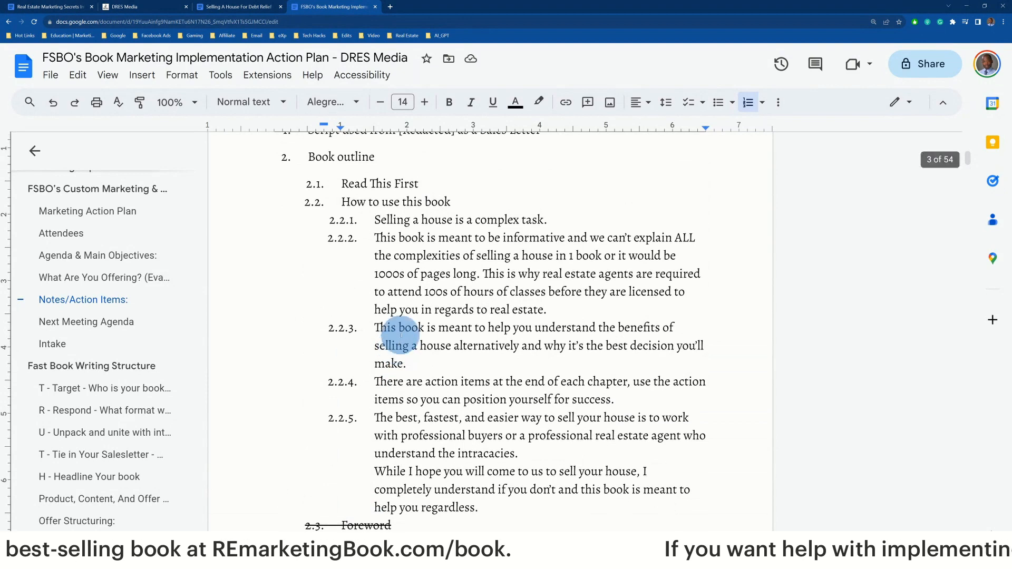
{"action": "scroll", "coordinate": [393, 331], "scroll_direction": "up", "scroll_amount": 2}
{"action": "scroll", "coordinate": [403, 331], "scroll_direction": "down", "scroll_amount": 1}
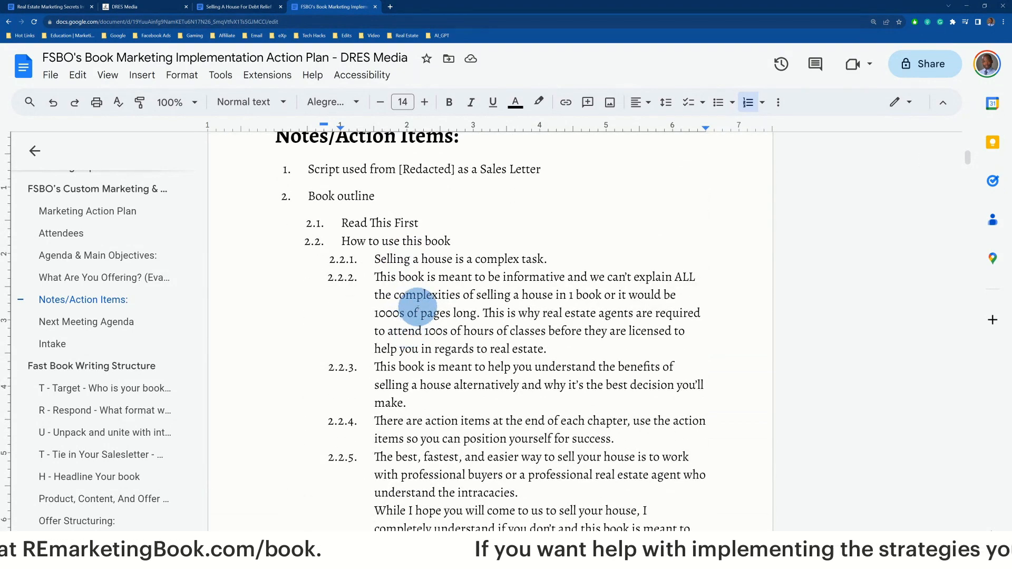
{"action": "double_click", "coordinate": [392, 259]}
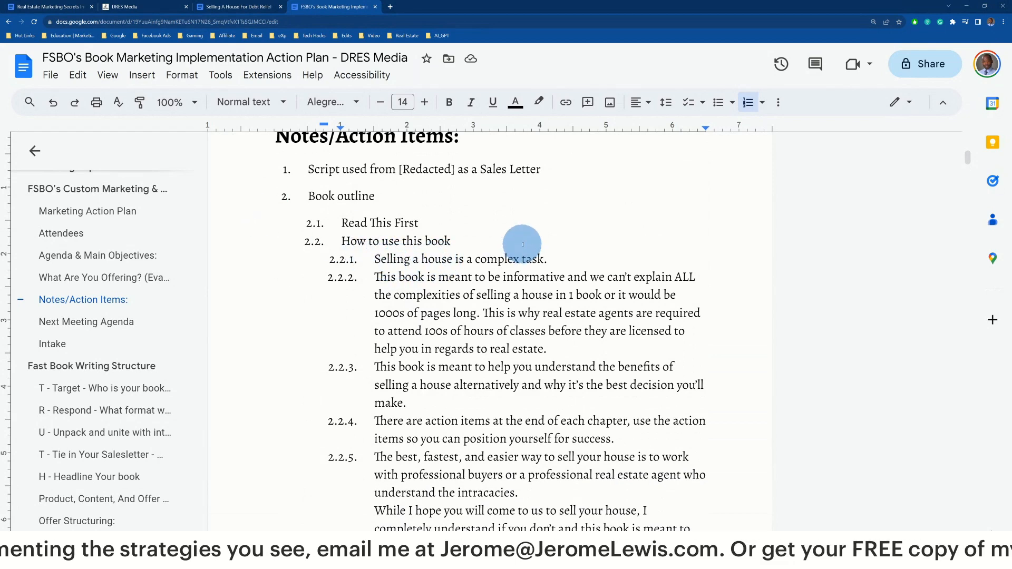
Select key points 2.2.1 through 2.2.5 under 'How to use this book' in the doc
{"action": "left_click_drag", "start_coordinate": [372, 259], "coordinate": [550, 261]}
{"action": "left_click_drag", "start_coordinate": [375, 277], "coordinate": [584, 345]}
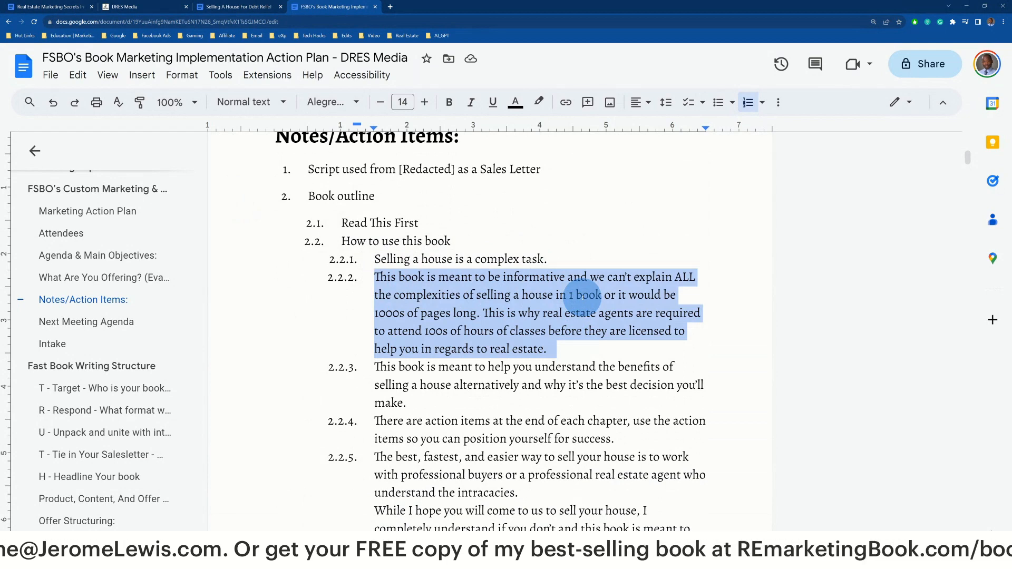
{"action": "scroll", "coordinate": [580, 274], "scroll_direction": "down", "scroll_amount": 3}
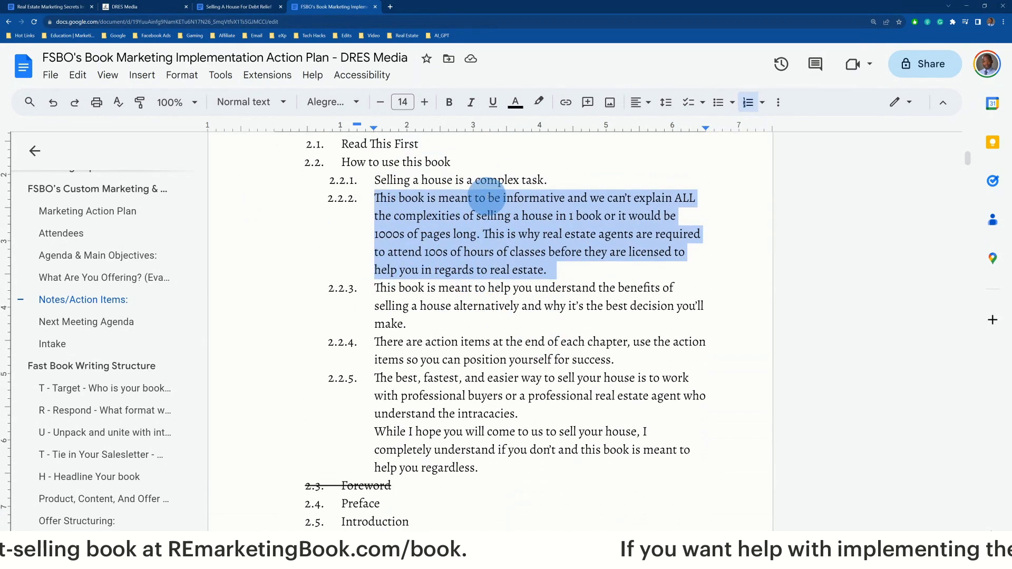
{"action": "left_click", "coordinate": [373, 199]}
{"action": "left_click_drag", "start_coordinate": [372, 199], "coordinate": [520, 470]}
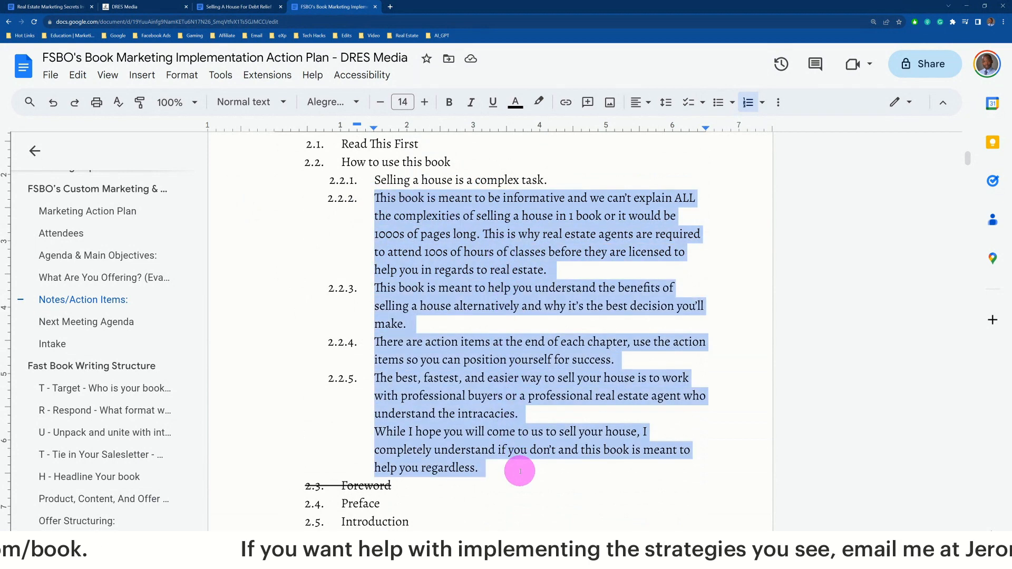
Clear the selection and bring the ChatGPT conversation tab into the browser window
{"action": "scroll", "coordinate": [423, 315], "scroll_direction": "up", "scroll_amount": 2}
{"action": "left_click", "coordinate": [375, 259]}
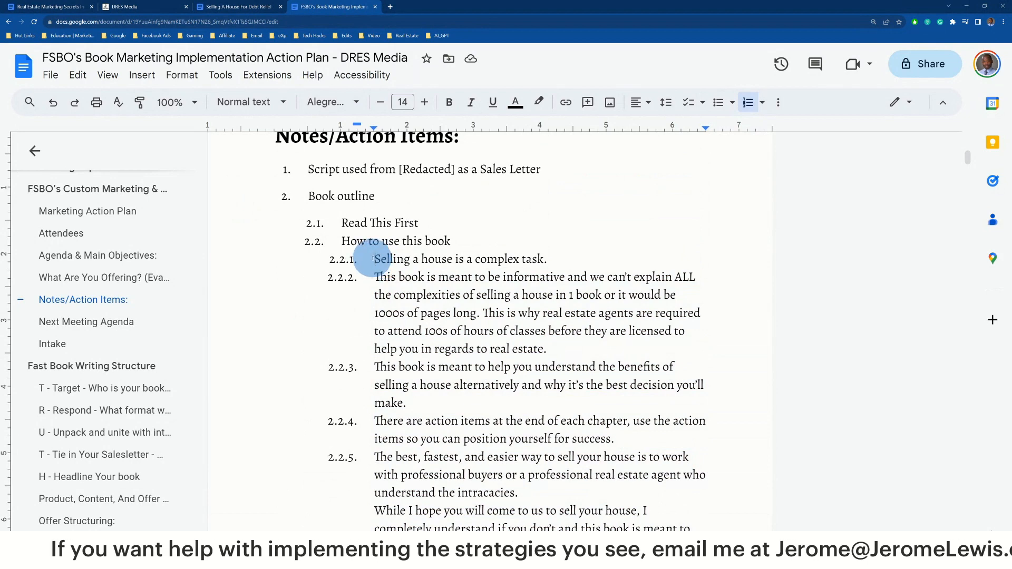
{"action": "scroll", "coordinate": [377, 253], "scroll_direction": "down", "scroll_amount": 3}
{"action": "scroll", "coordinate": [373, 255], "scroll_direction": "up", "scroll_amount": 3}
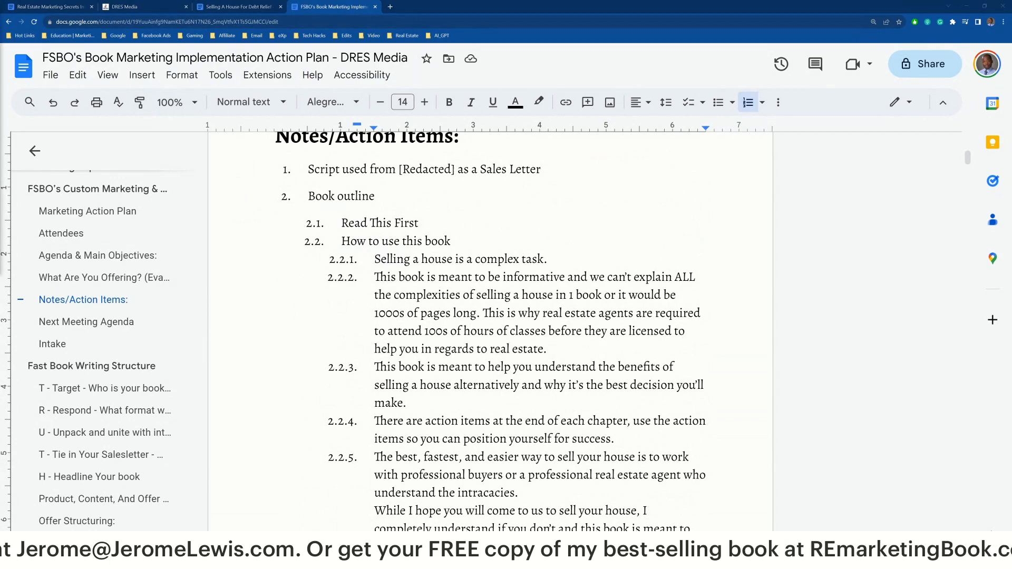
{"action": "left_click_drag", "start_coordinate": [1, 7], "coordinate": [418, 6]}
Reset the ChatGPT page zoom and look over the key points in the earlier prompt
{"action": "key", "text": "ctrl+plus"}
{"action": "key", "text": "ctrl+plus"}
{"action": "key", "text": "ctrl+plus"}
{"action": "key", "text": "ctrl+plus"}
{"action": "key", "text": "ctrl+plus"}
{"action": "key", "text": "ctrl+plus"}
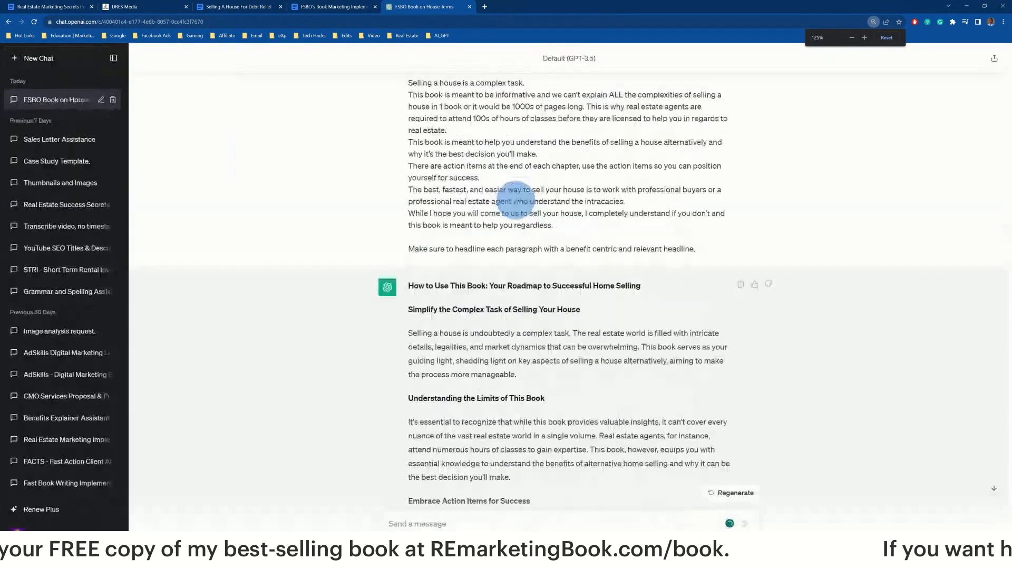
{"action": "key", "text": "ctrl+minus"}
{"action": "scroll", "coordinate": [506, 208], "scroll_direction": "down", "scroll_amount": 1}
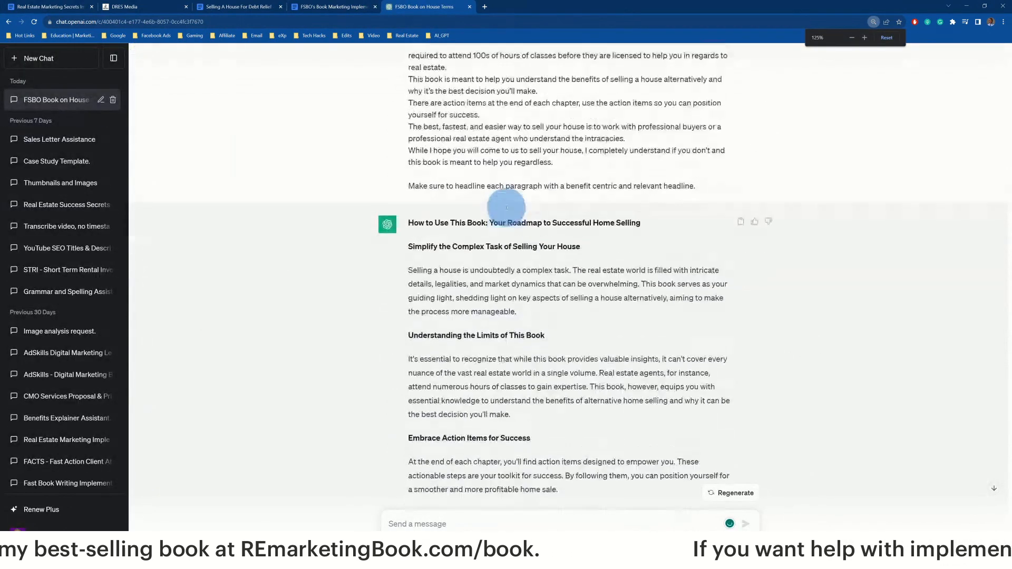
{"action": "scroll", "coordinate": [507, 211], "scroll_direction": "up", "scroll_amount": 2}
{"action": "left_click", "coordinate": [492, 113]}
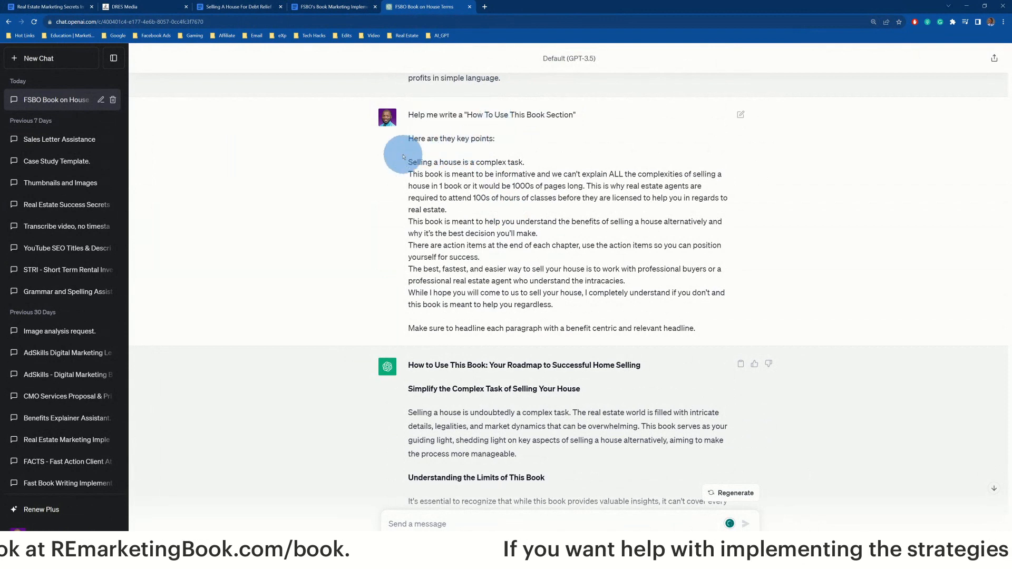
{"action": "left_click_drag", "start_coordinate": [409, 138], "coordinate": [707, 324]}
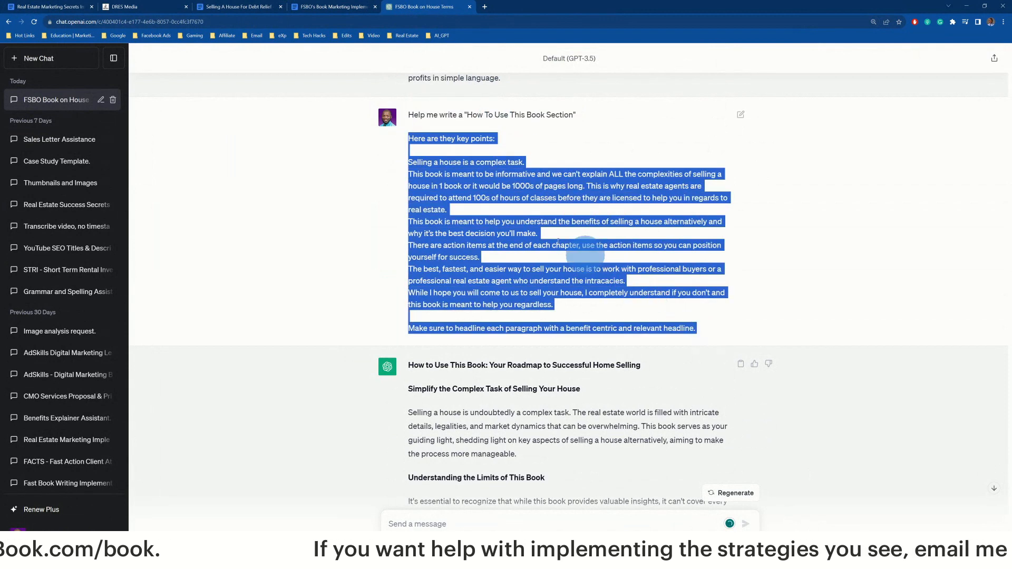
{"action": "scroll", "coordinate": [447, 169], "scroll_direction": "up", "scroll_amount": 1}
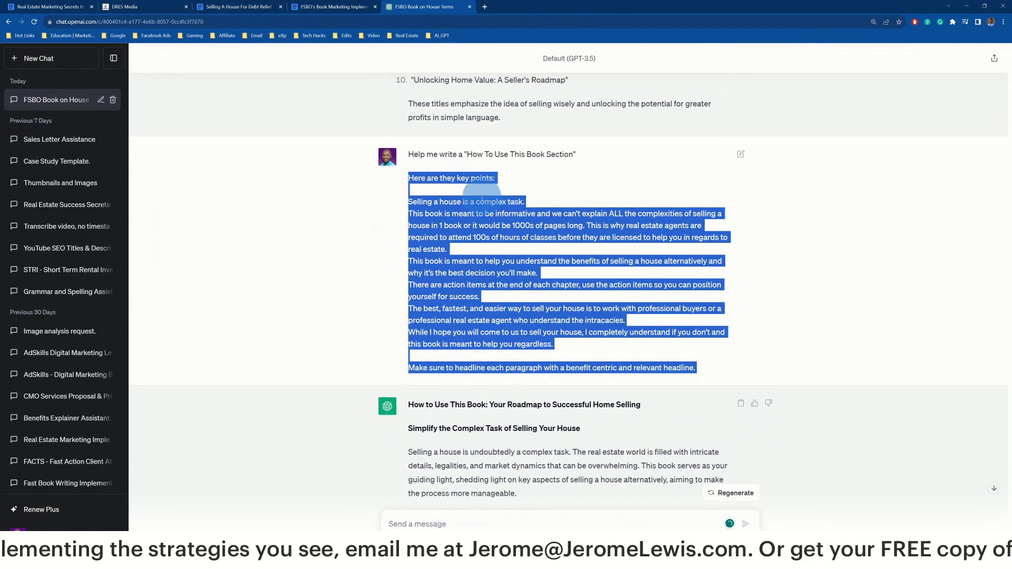
{"action": "left_click", "coordinate": [482, 192]}
Copy the 'Help me write a How To Use This Book Section' request into a new message
{"action": "triple_click", "coordinate": [489, 155]}
{"action": "key", "text": "ctrl+c"}
{"action": "right_click", "coordinate": [488, 154]}
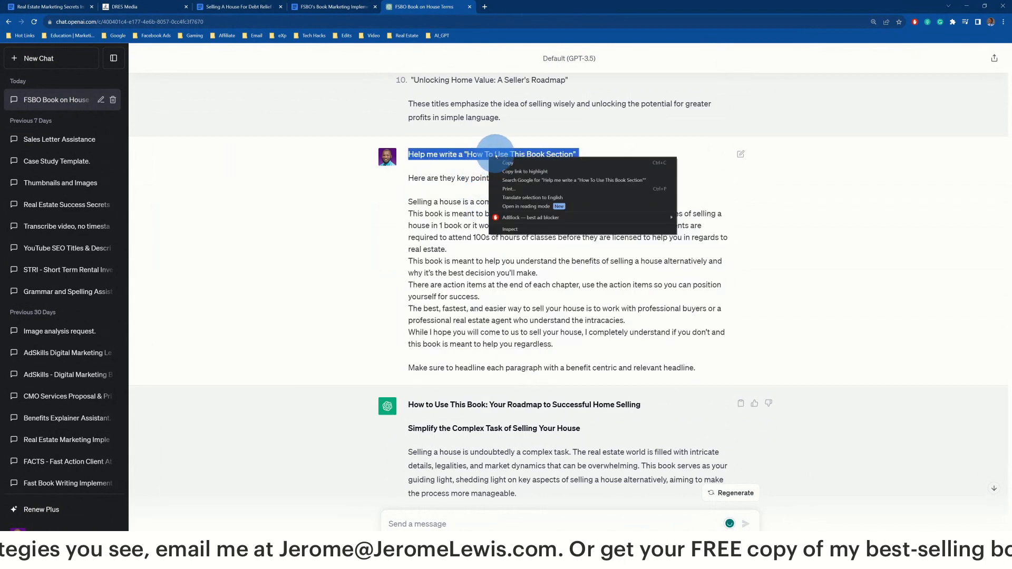
{"action": "scroll", "coordinate": [453, 169], "scroll_direction": "down", "scroll_amount": 3}
{"action": "scroll", "coordinate": [452, 384], "scroll_direction": "up", "scroll_amount": 5}
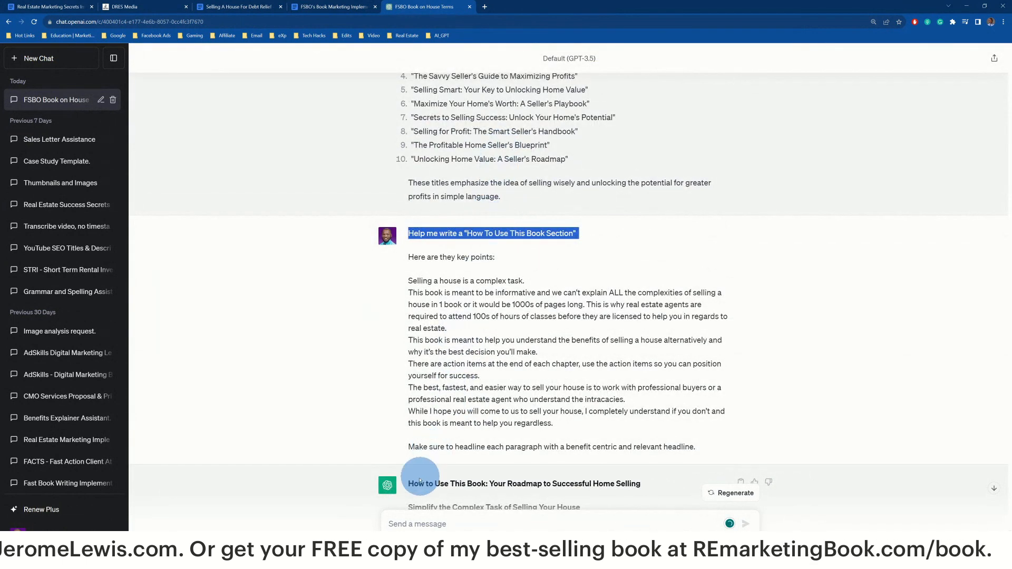
{"action": "left_click", "coordinate": [414, 507]}
{"action": "key", "text": "ctrl+v"}
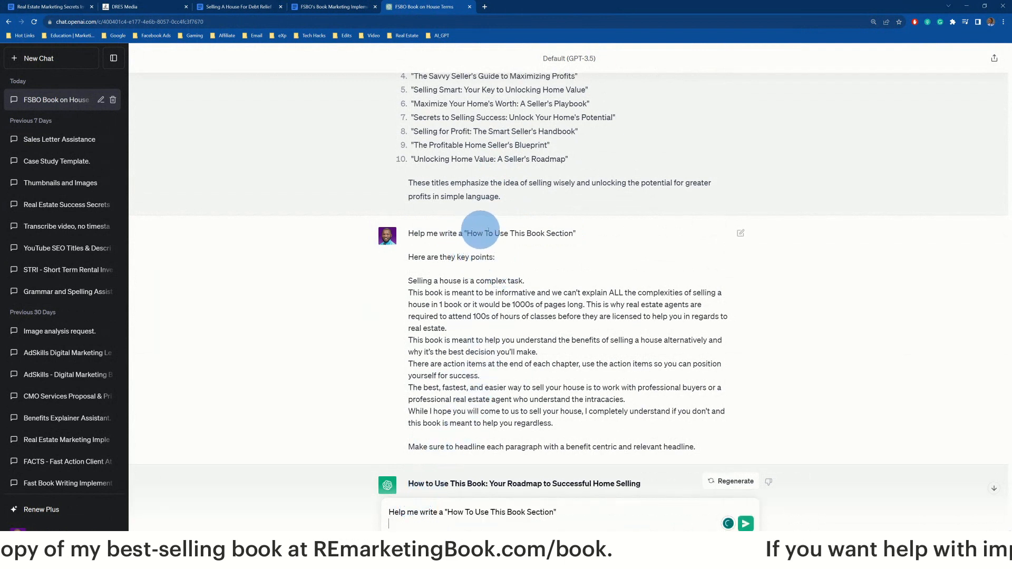
Add the 'Here are they key points:' line on a new line of the message
{"action": "triple_click", "coordinate": [422, 258]}
{"action": "key", "text": "ctrl+c"}
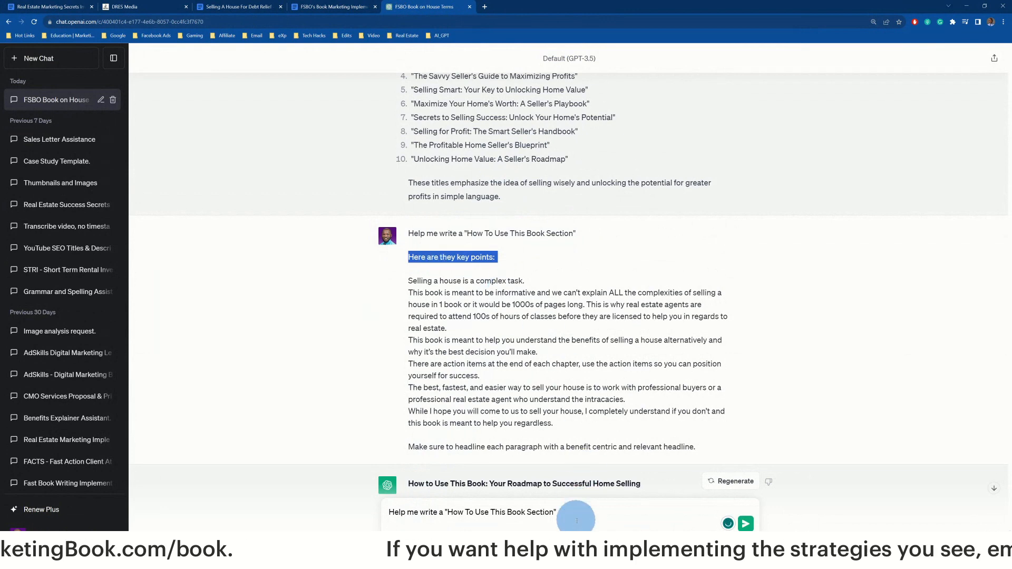
{"action": "left_click", "coordinate": [492, 514]}
{"action": "key", "text": "shift+Return"}
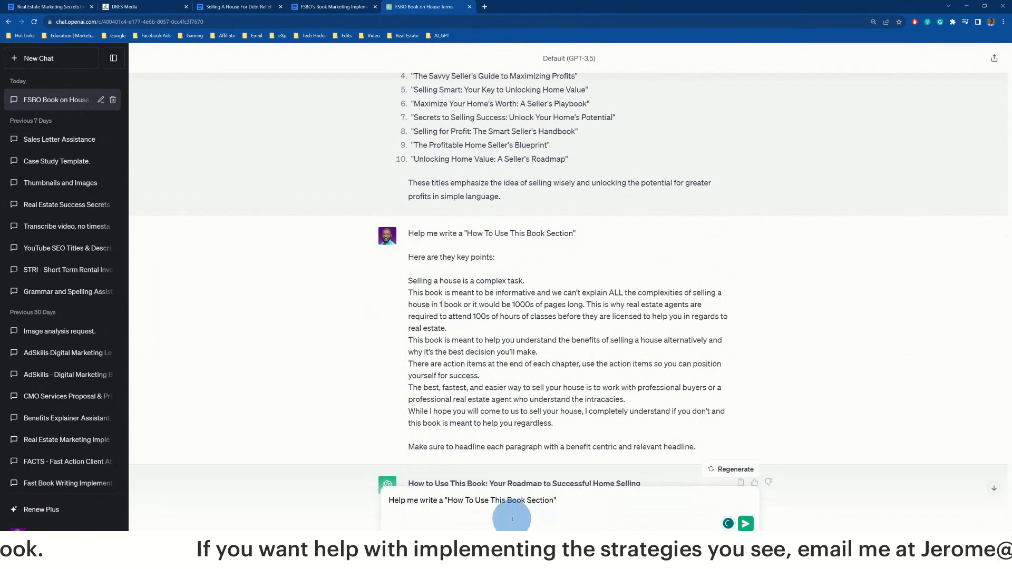
{"action": "key", "text": "ctrl+v"}
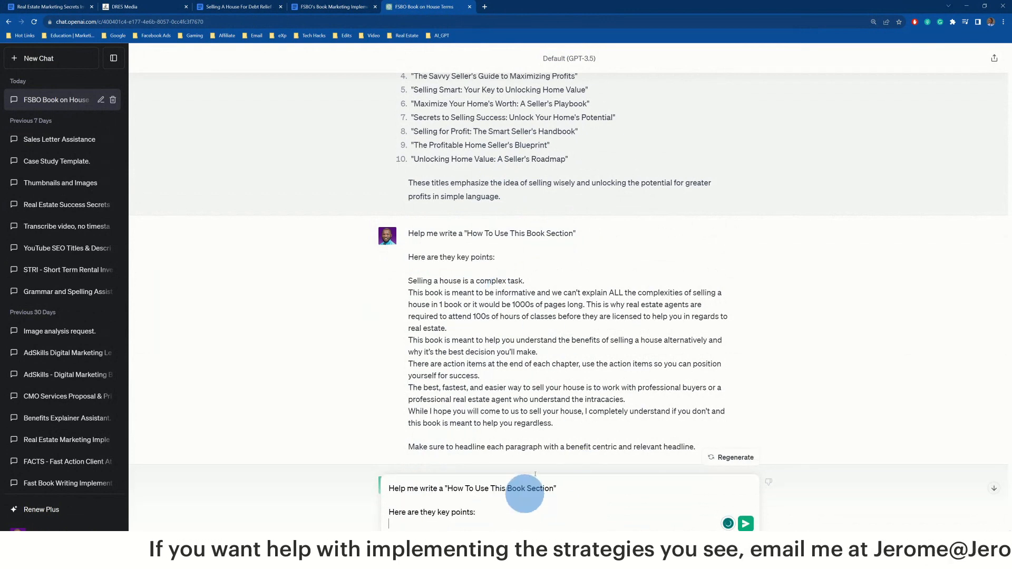
Select the key points in the Google Doc, then return to ChatGPT
{"action": "left_click", "coordinate": [337, 6]}
{"action": "scroll", "coordinate": [401, 158], "scroll_direction": "down", "scroll_amount": 2}
{"action": "scroll", "coordinate": [370, 222], "scroll_direction": "up", "scroll_amount": 2}
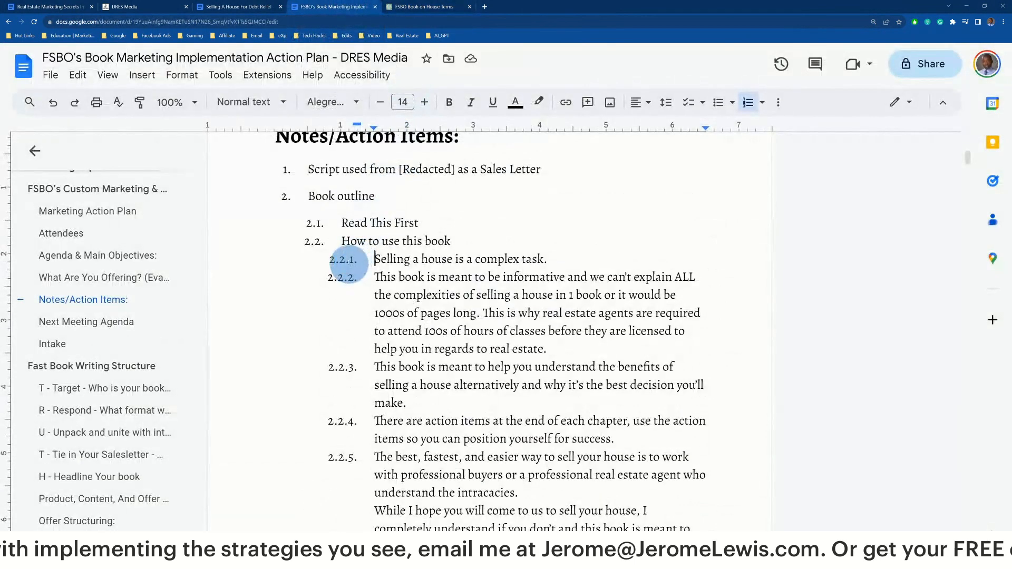
{"action": "left_click_drag", "start_coordinate": [372, 260], "coordinate": [526, 353]}
{"action": "key", "text": "ctrl+c"}
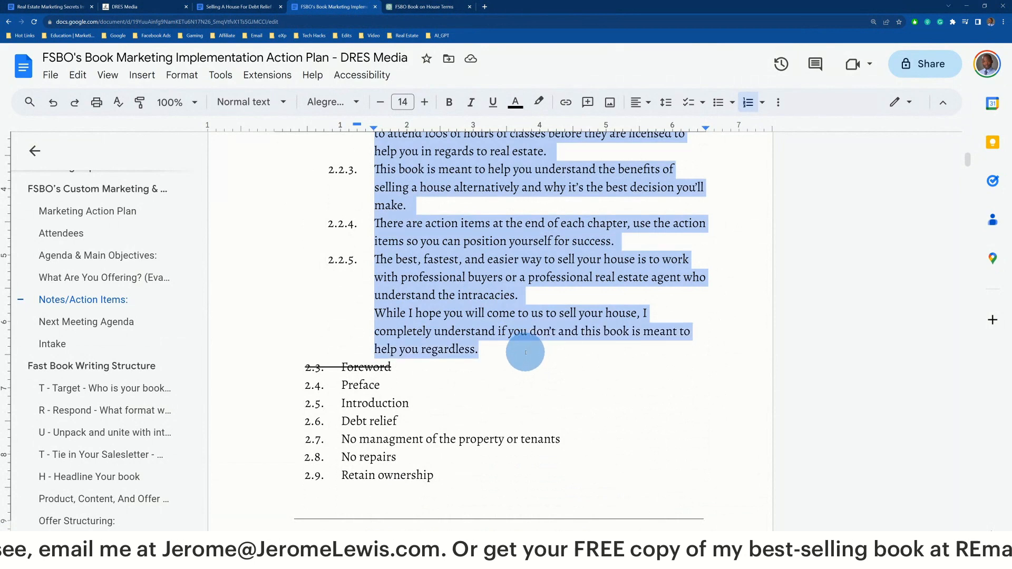
{"action": "left_click", "coordinate": [411, 7]}
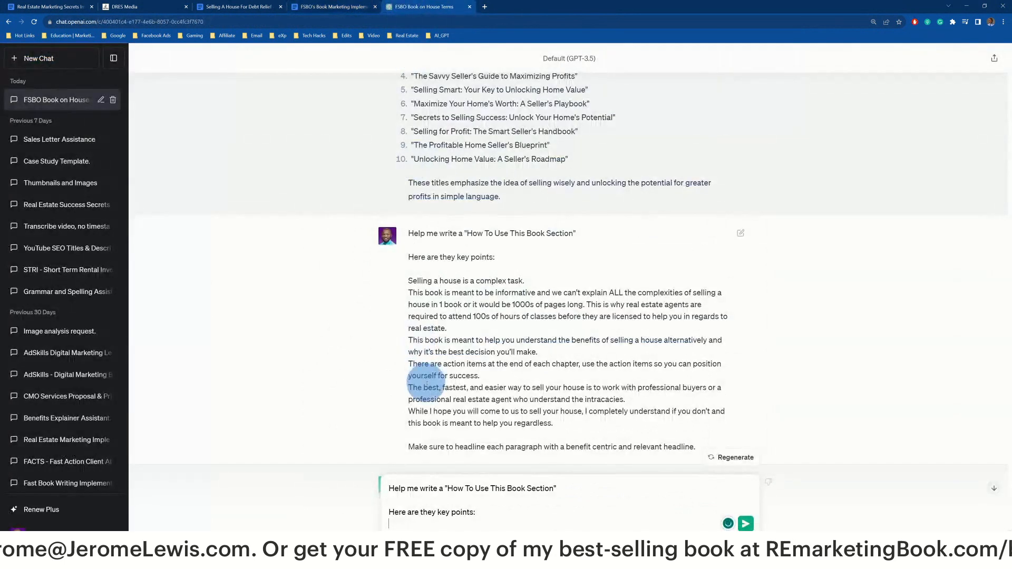
Paste the doc's key points, starting 'Selling a house is a complex task.', into the message
{"action": "scroll", "coordinate": [453, 448], "scroll_direction": "down", "scroll_amount": 3}
{"action": "key", "text": "ctrl+v"}
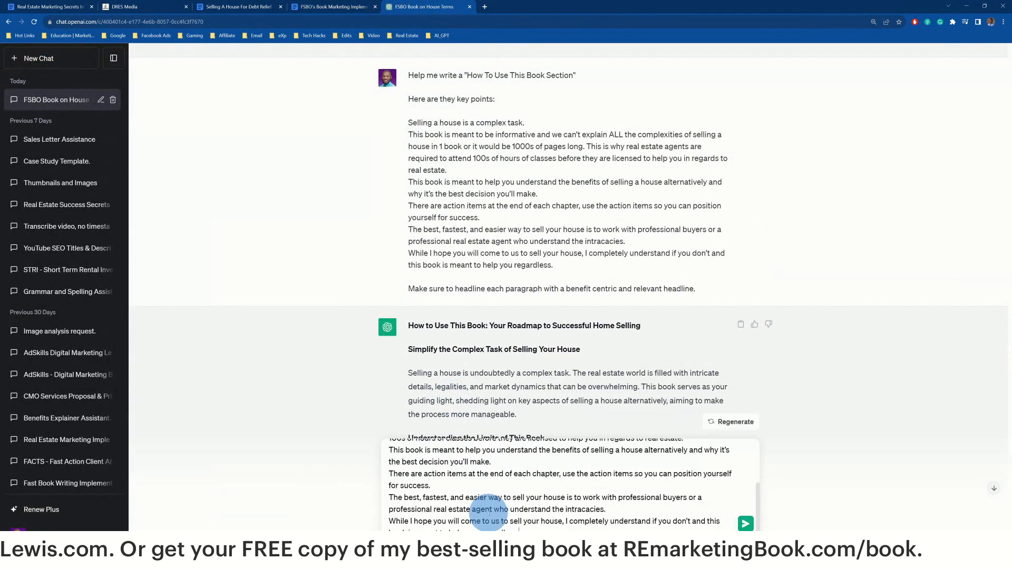
{"action": "scroll", "coordinate": [522, 459], "scroll_direction": "up", "scroll_amount": 5}
{"action": "left_click", "coordinate": [508, 474]}
{"action": "key", "text": "Return"}
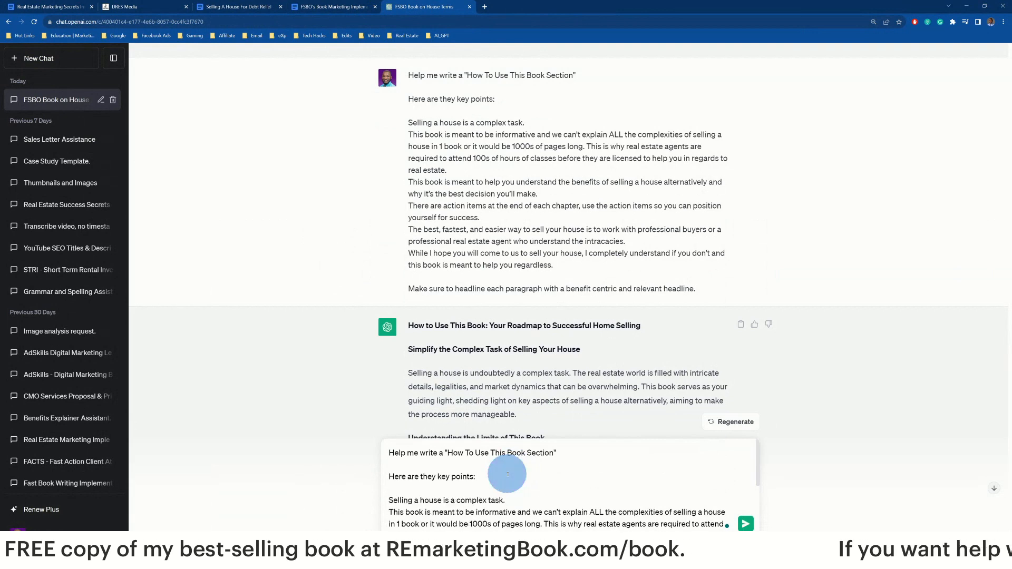
Copy the benefit-centric headline instruction from the earlier prompt
{"action": "triple_click", "coordinate": [561, 453]}
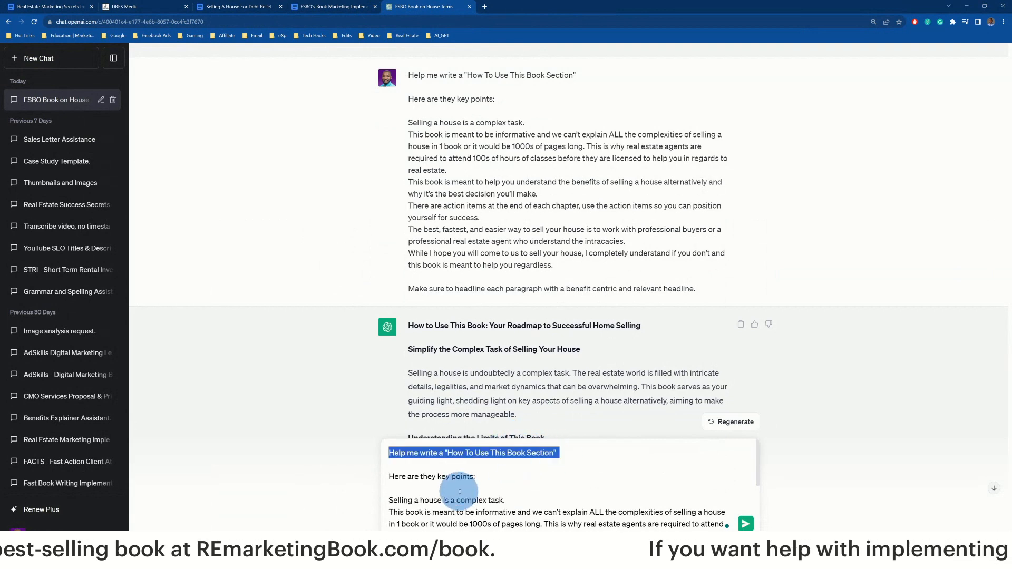
{"action": "triple_click", "coordinate": [464, 476]}
{"action": "scroll", "coordinate": [480, 344], "scroll_direction": "up", "scroll_amount": 2}
{"action": "scroll", "coordinate": [429, 329], "scroll_direction": "down", "scroll_amount": 2}
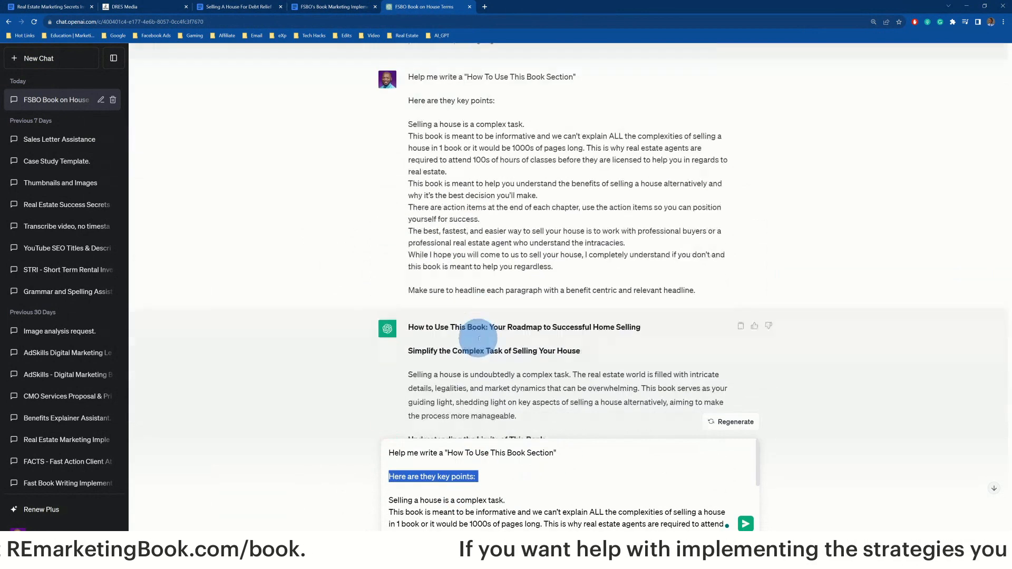
{"action": "scroll", "coordinate": [469, 285], "scroll_direction": "up", "scroll_amount": 2}
{"action": "scroll", "coordinate": [464, 254], "scroll_direction": "down", "scroll_amount": 3}
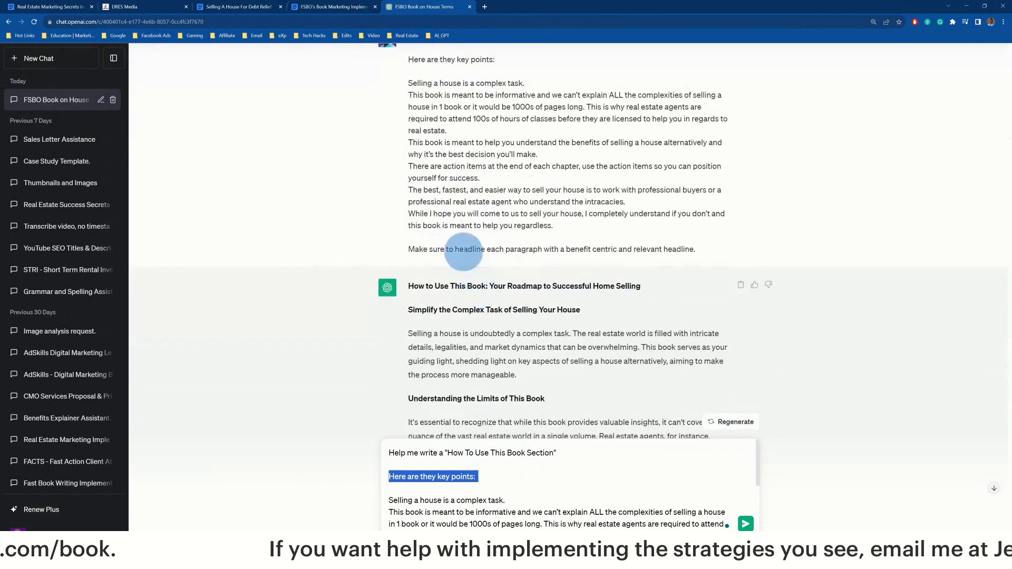
{"action": "triple_click", "coordinate": [463, 251]}
{"action": "right_click", "coordinate": [462, 252]}
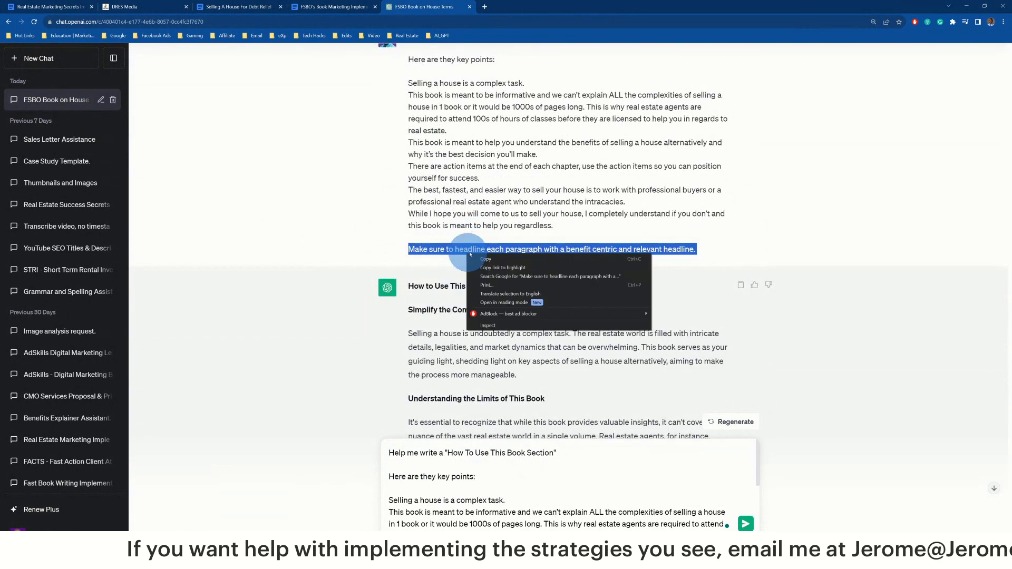
{"action": "left_click", "coordinate": [501, 255]}
Paste the headline instruction at the end of the message, then cut it back out
{"action": "scroll", "coordinate": [505, 266], "scroll_direction": "down", "scroll_amount": 5}
{"action": "scroll", "coordinate": [493, 506], "scroll_direction": "down", "scroll_amount": 3}
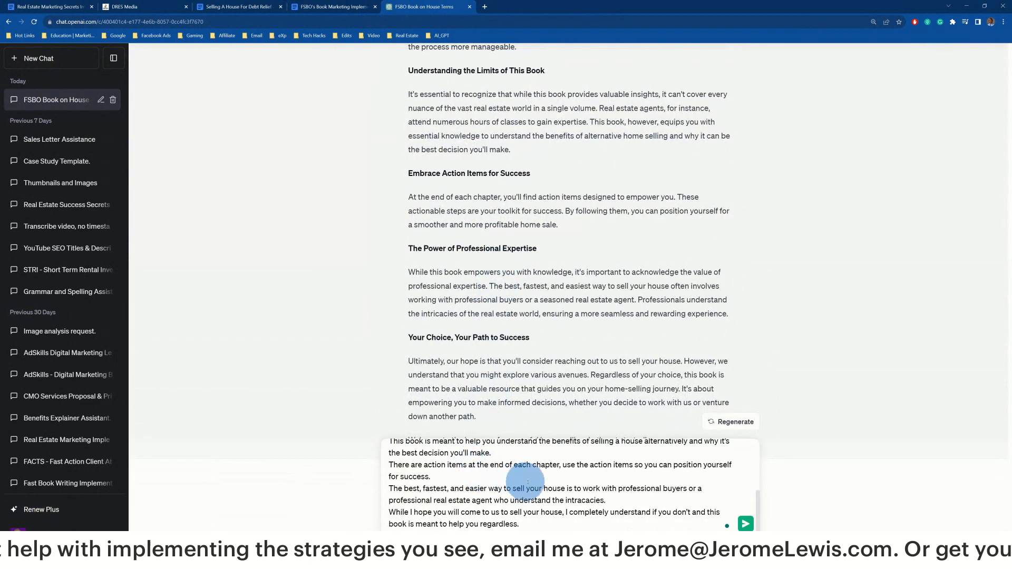
{"action": "key", "text": "shift+Return"}
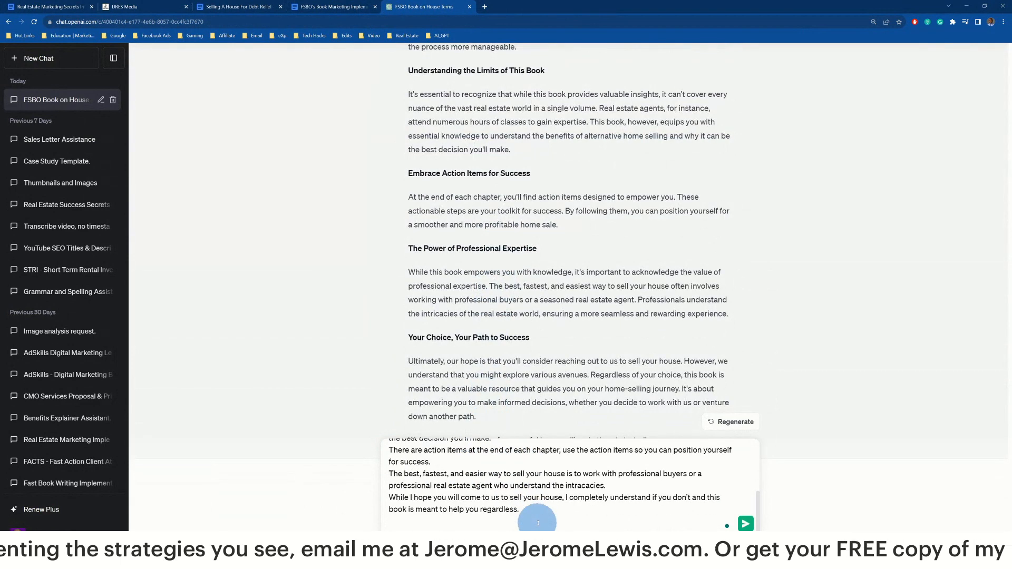
{"action": "key", "text": "shift+Return"}
{"action": "key", "text": "ctrl+v"}
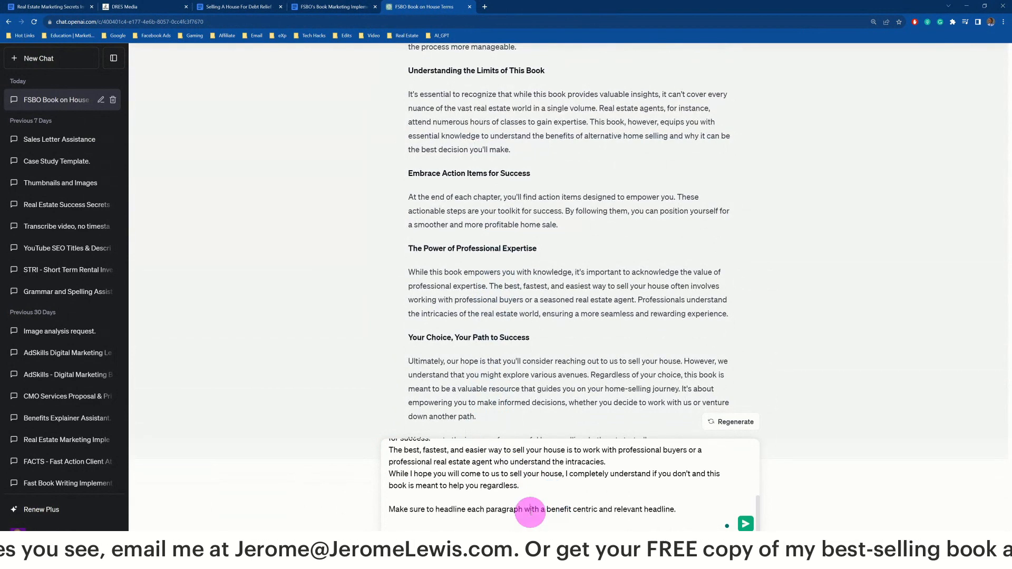
{"action": "triple_click", "coordinate": [531, 511]}
{"action": "key", "text": "ctrl+x"}
Place the headline instruction on its own line directly below the opening request
{"action": "key", "text": "ctrl+Home"}
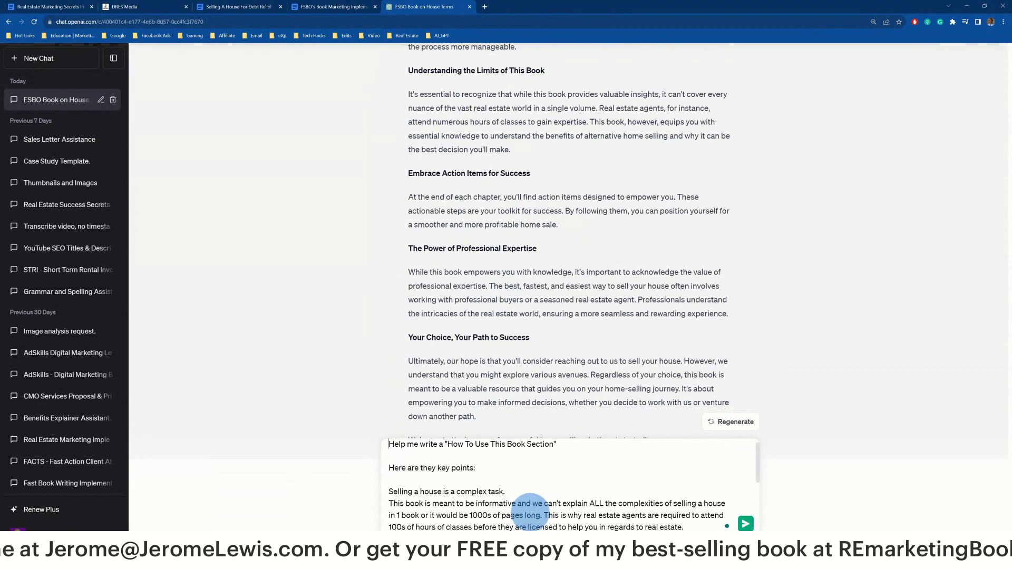
{"action": "left_click", "coordinate": [497, 455]}
{"action": "key", "text": "shift+Return"}
{"action": "key", "text": "ctrl+v"}
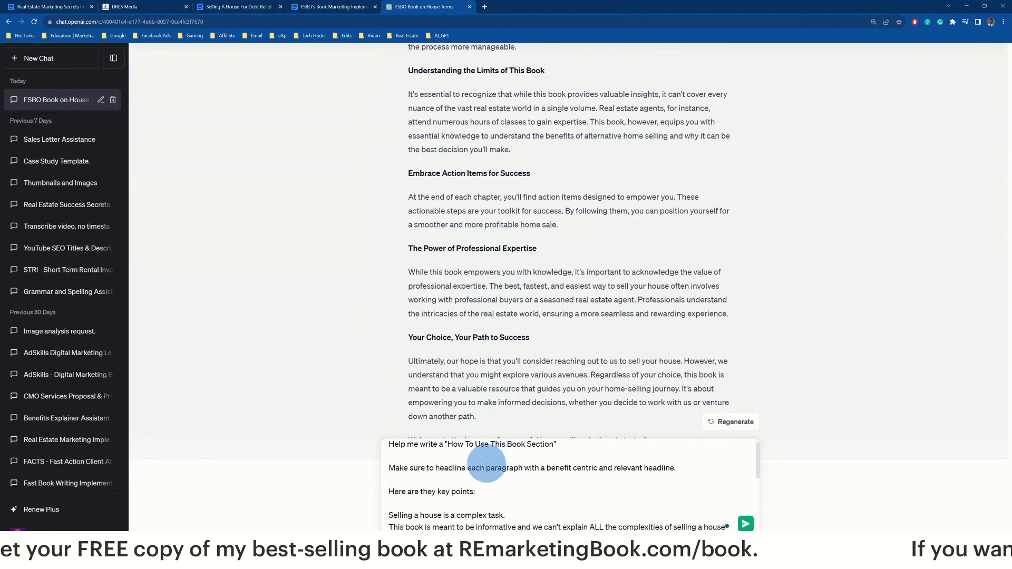
{"action": "triple_click", "coordinate": [463, 452]}
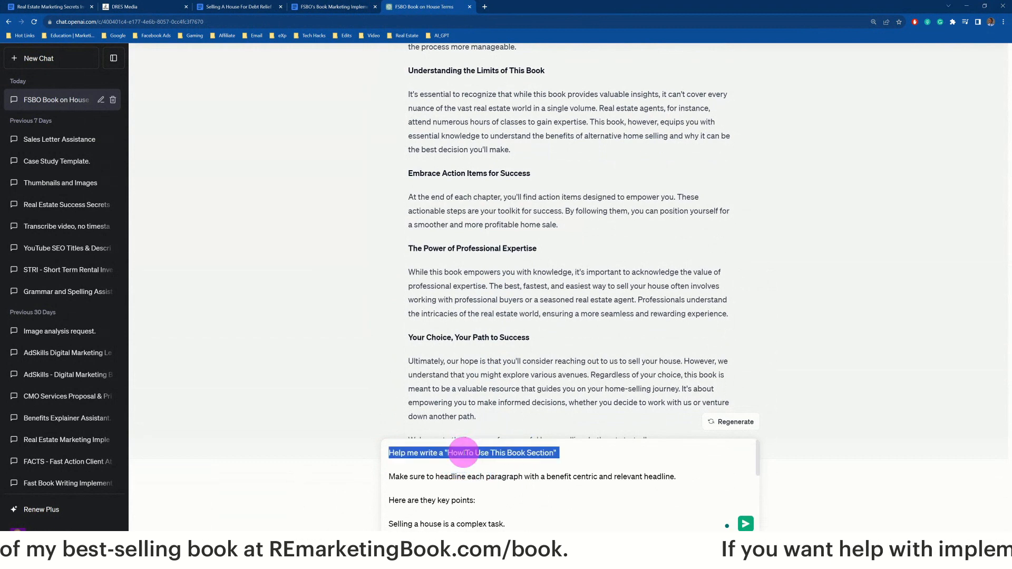
{"action": "triple_click", "coordinate": [424, 478]}
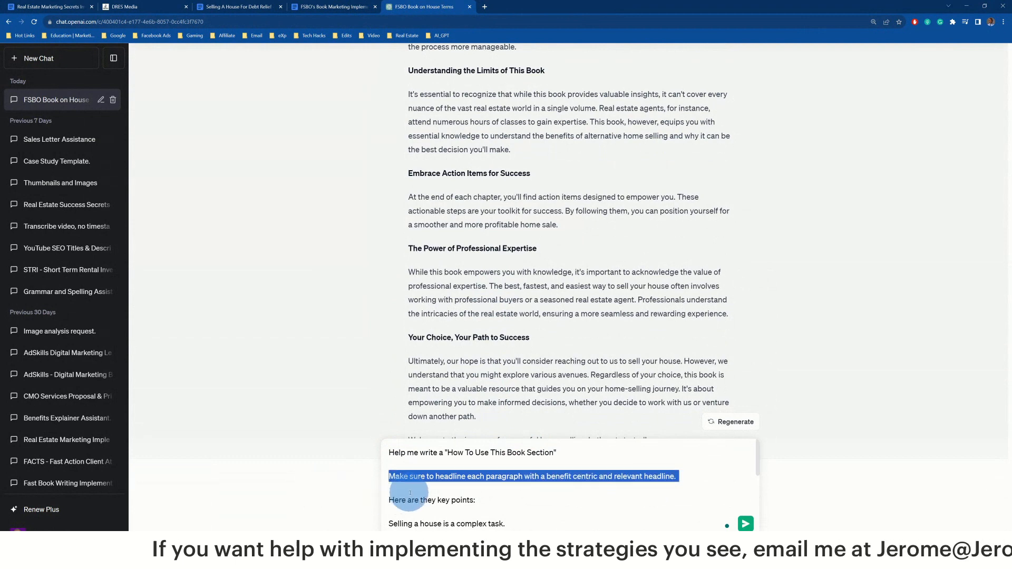
Review the drafted prompt and put the cursor at its end
{"action": "scroll", "coordinate": [495, 445], "scroll_direction": "down", "scroll_amount": 3}
{"action": "scroll", "coordinate": [494, 475], "scroll_direction": "up", "scroll_amount": 3}
{"action": "left_click", "coordinate": [494, 493]}
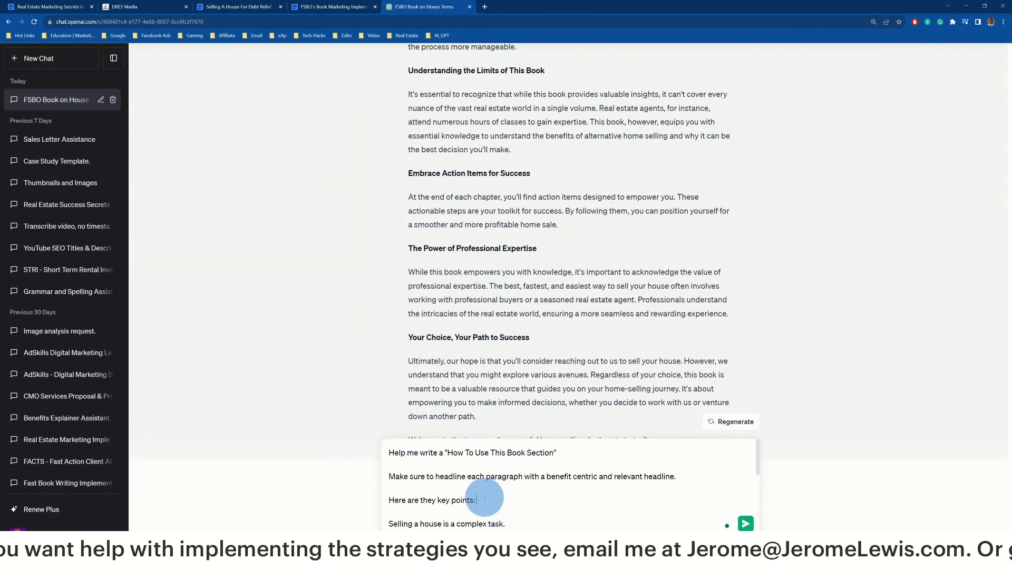
{"action": "scroll", "coordinate": [484, 497], "scroll_direction": "down", "scroll_amount": 5}
{"action": "left_click", "coordinate": [445, 518]}
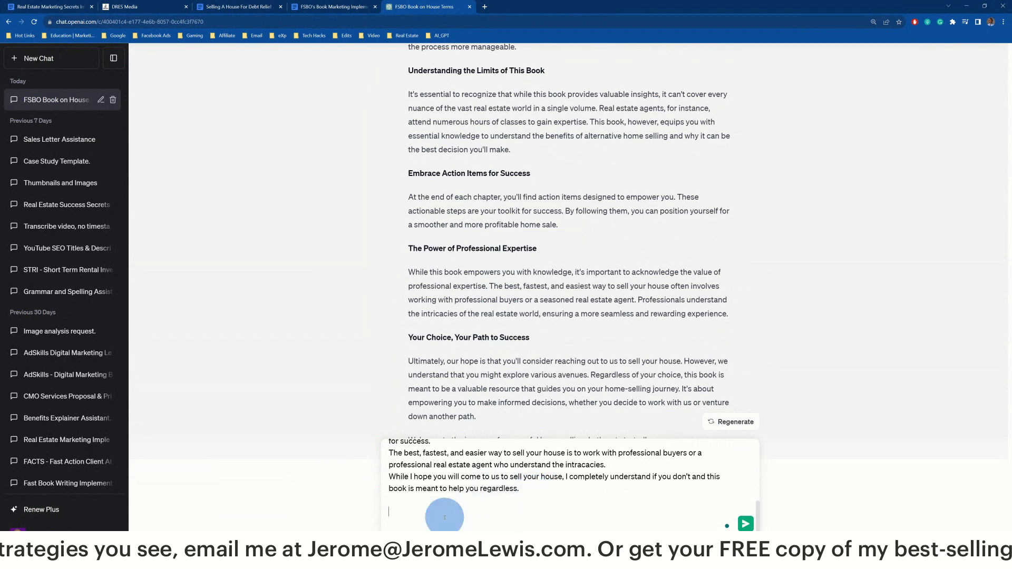
{"action": "scroll", "coordinate": [445, 517], "scroll_direction": "up", "scroll_amount": 10}
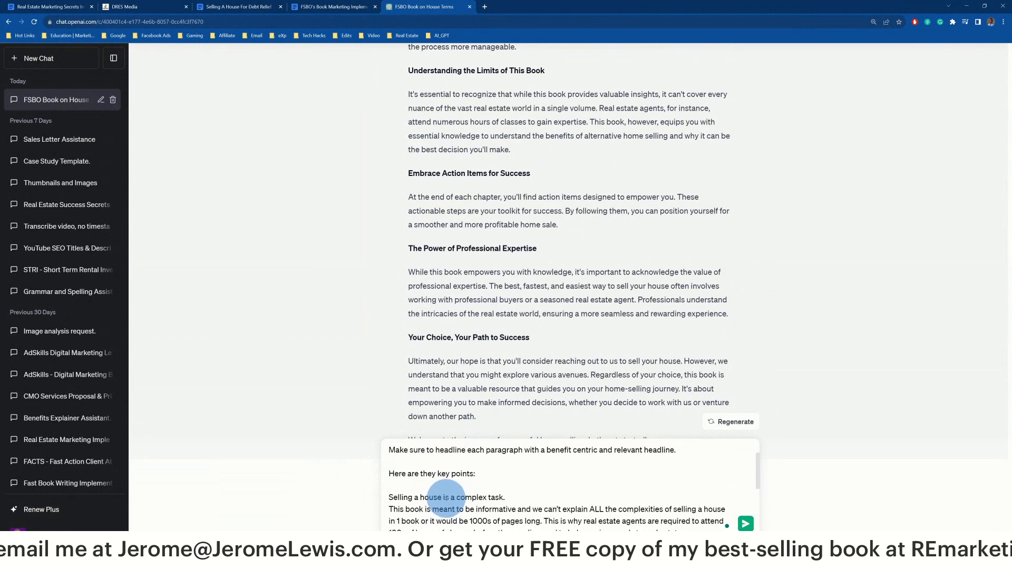
Check the headline wording and opening instructions at the top of the prompt
{"action": "double_click", "coordinate": [452, 482]}
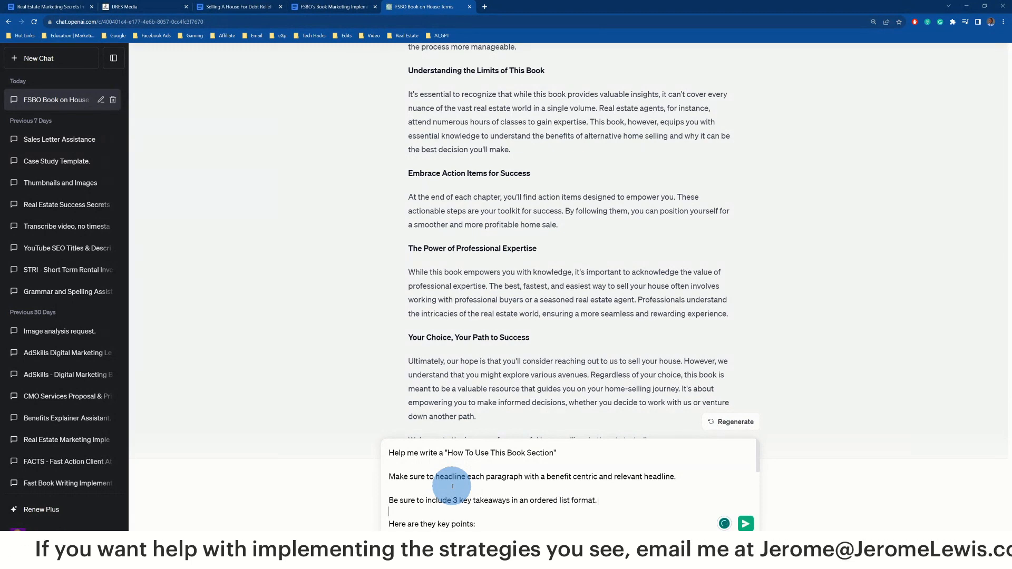
{"action": "left_click_drag", "start_coordinate": [615, 501], "coordinate": [493, 502]}
{"action": "left_click", "coordinate": [501, 484]}
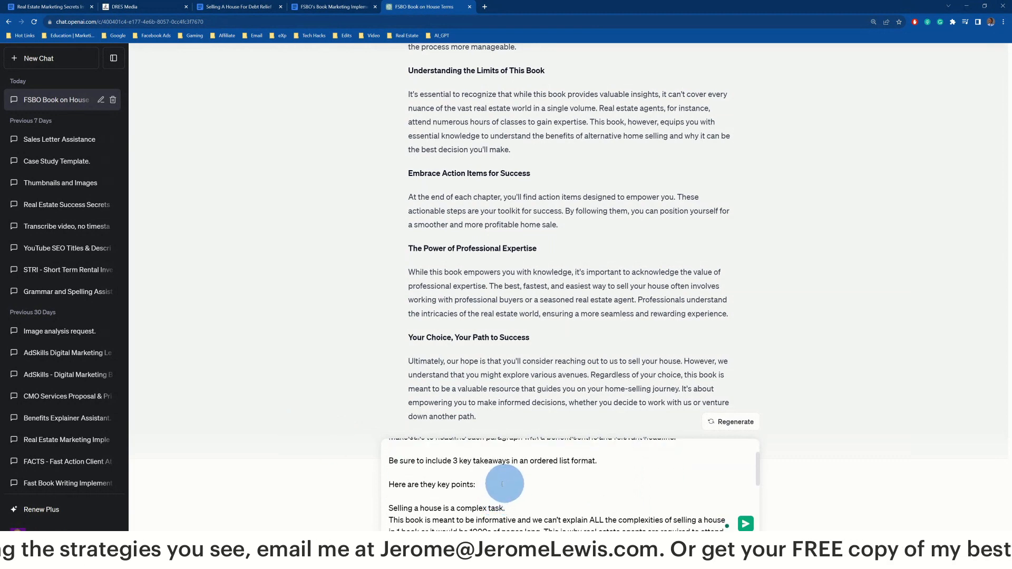
{"action": "scroll", "coordinate": [441, 498], "scroll_direction": "down", "scroll_amount": 3}
{"action": "scroll", "coordinate": [419, 492], "scroll_direction": "up", "scroll_amount": 1}
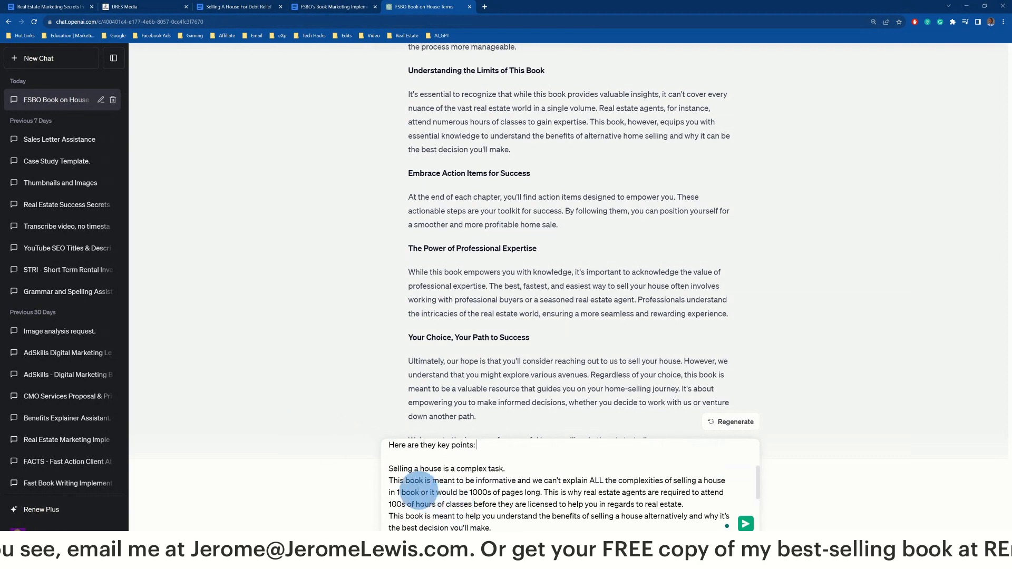
Review the key points on informativeness, alternatives, action items and professional buyers, then send the prompt
{"action": "triple_click", "coordinate": [414, 469]}
{"action": "triple_click", "coordinate": [417, 484]}
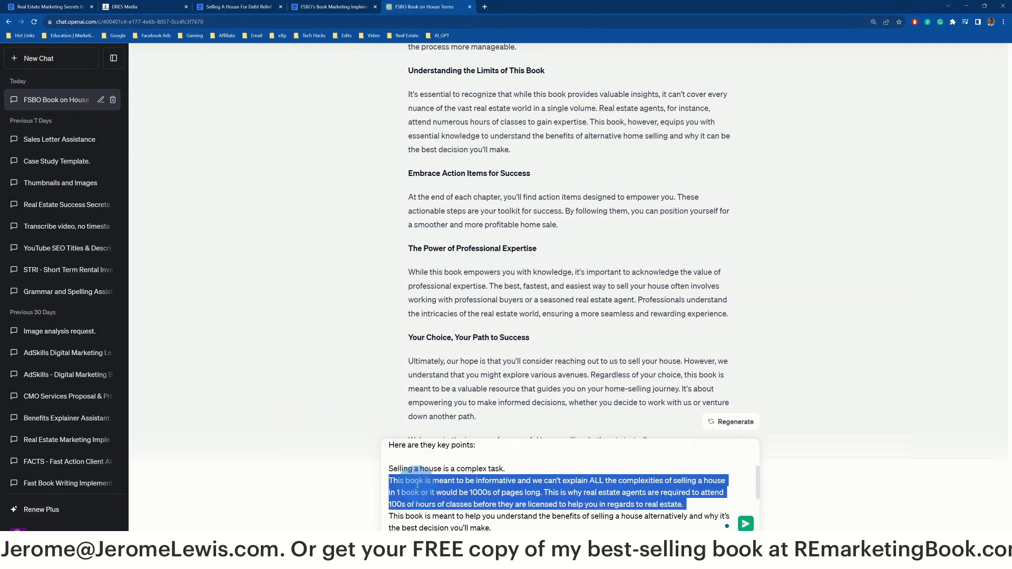
{"action": "scroll", "coordinate": [417, 484], "scroll_direction": "down", "scroll_amount": 2}
{"action": "triple_click", "coordinate": [418, 477]}
{"action": "double_click", "coordinate": [440, 501]}
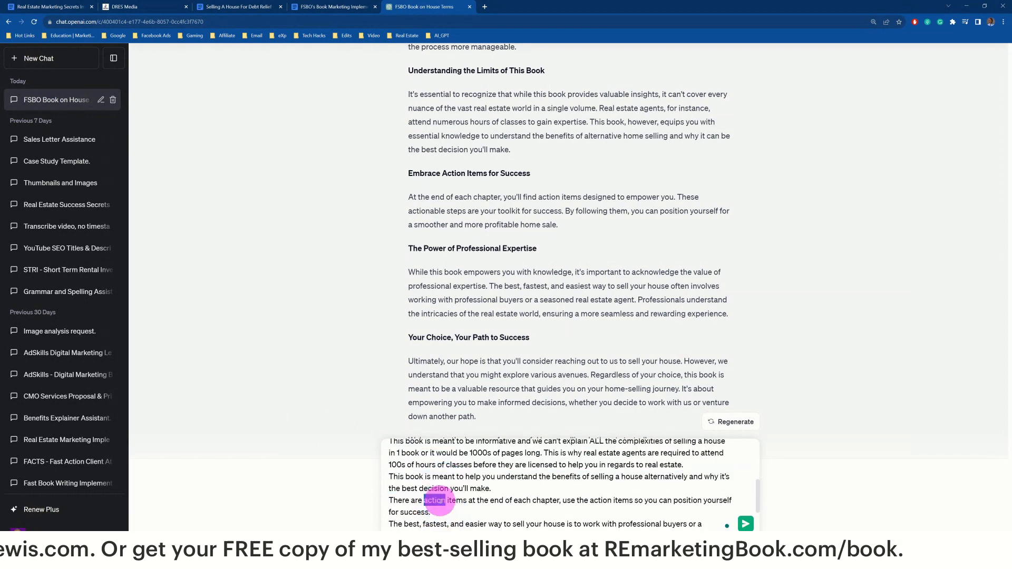
{"action": "triple_click", "coordinate": [440, 501]}
{"action": "scroll", "coordinate": [422, 474], "scroll_direction": "down", "scroll_amount": 2}
{"action": "triple_click", "coordinate": [442, 459]}
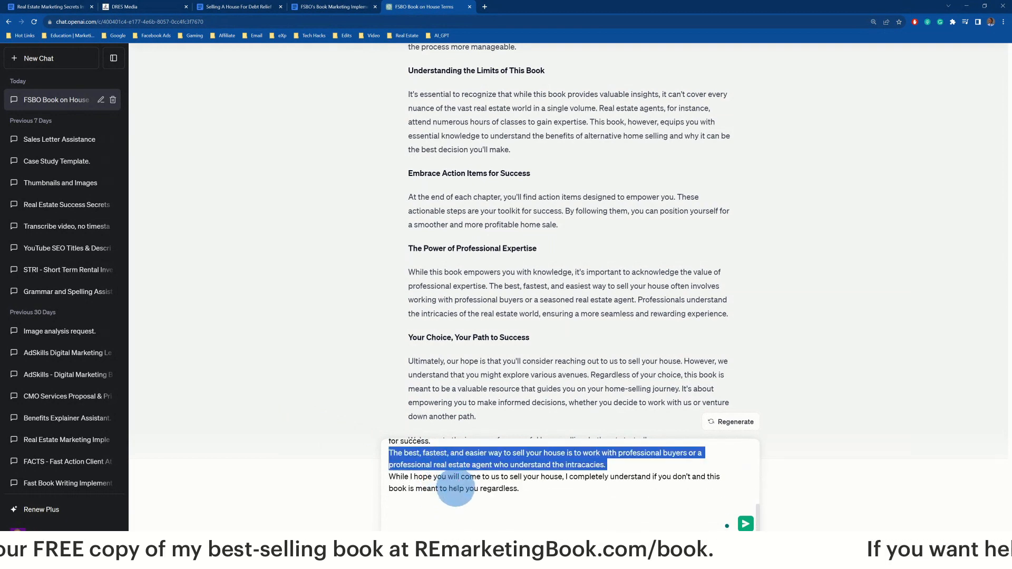
{"action": "triple_click", "coordinate": [461, 485]}
{"action": "left_click", "coordinate": [551, 501]}
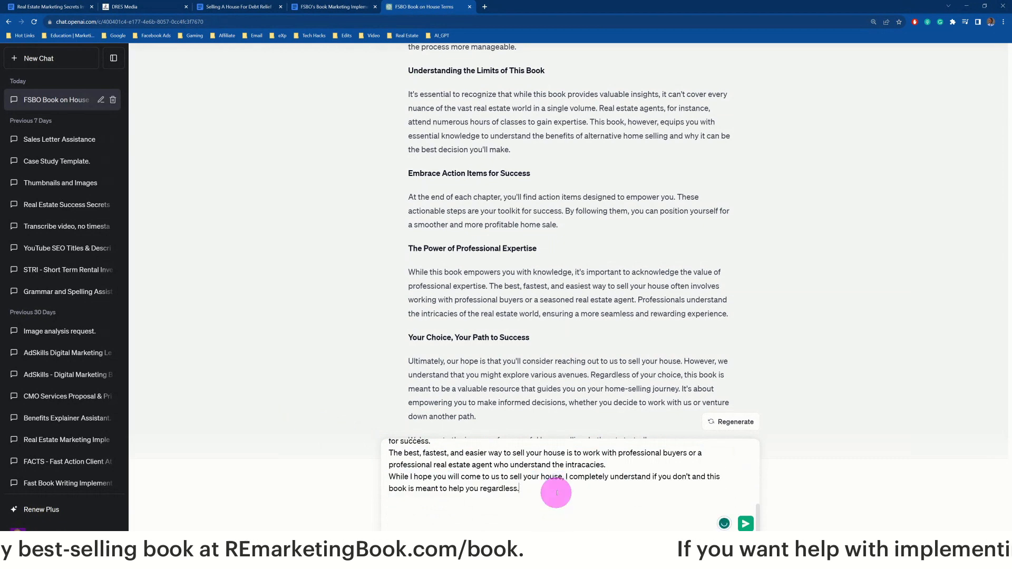
{"action": "key", "text": "Return"}
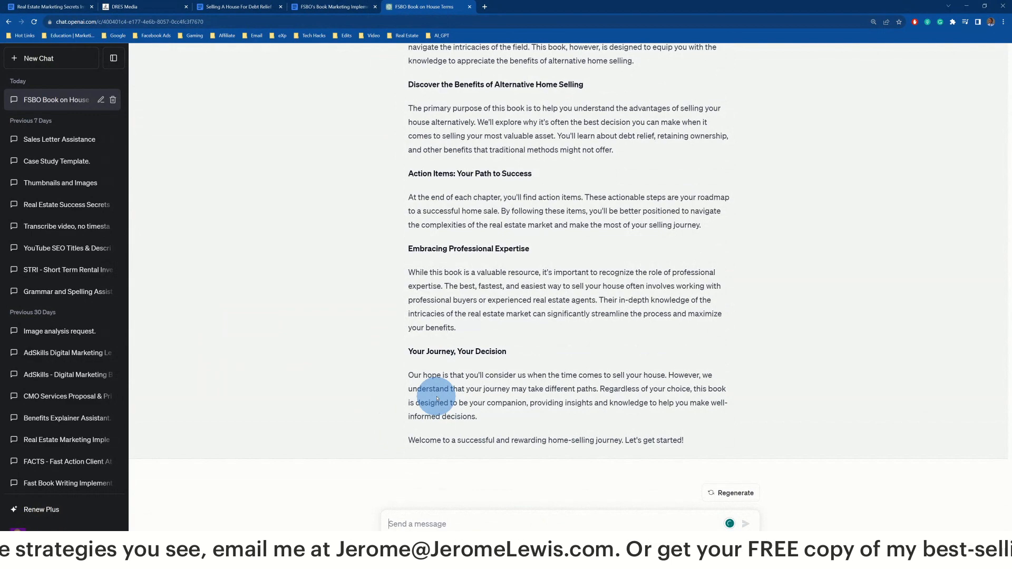
{"action": "scroll", "coordinate": [469, 228], "scroll_direction": "up", "scroll_amount": 7}
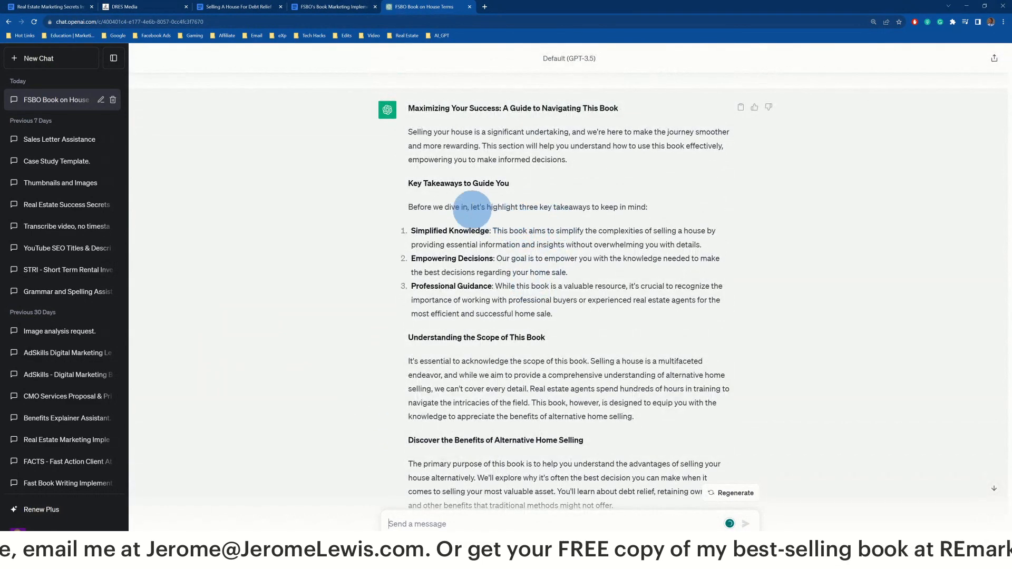
{"action": "scroll", "coordinate": [472, 208], "scroll_direction": "up", "scroll_amount": 2}
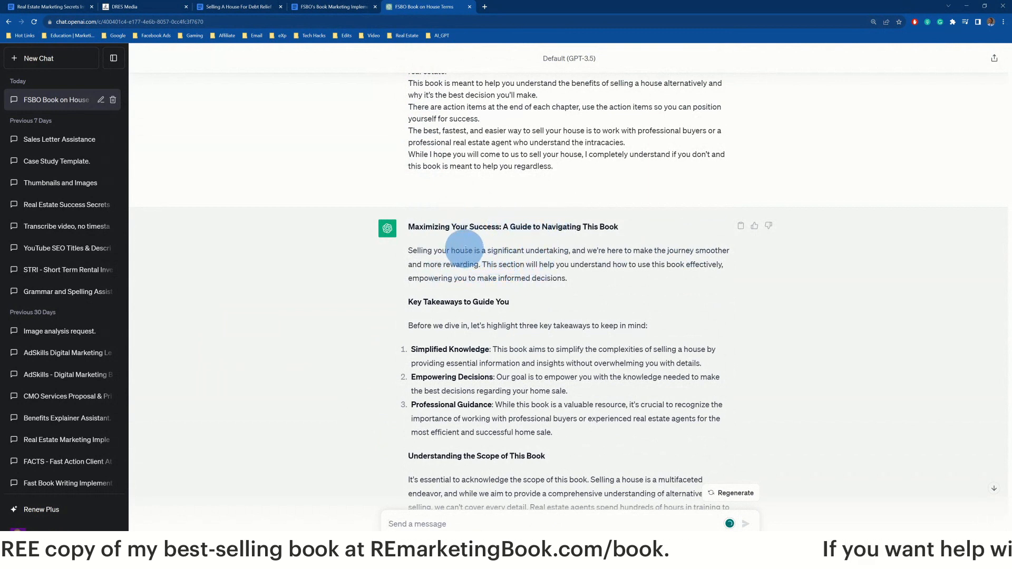
{"action": "scroll", "coordinate": [558, 258], "scroll_direction": "down", "scroll_amount": 1}
{"action": "scroll", "coordinate": [475, 221], "scroll_direction": "down", "scroll_amount": 1}
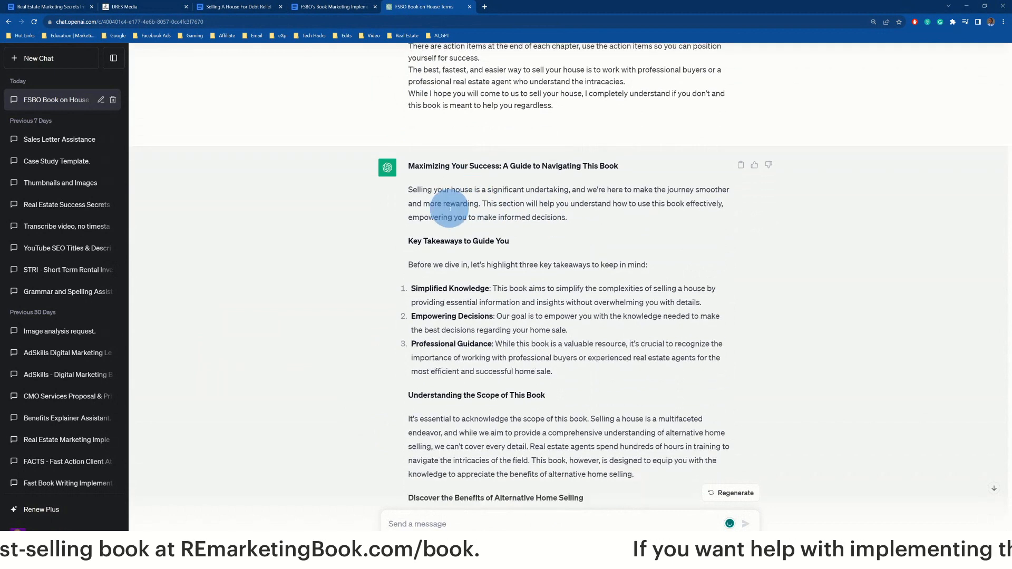
{"action": "double_click", "coordinate": [489, 185]}
{"action": "triple_click", "coordinate": [485, 184]}
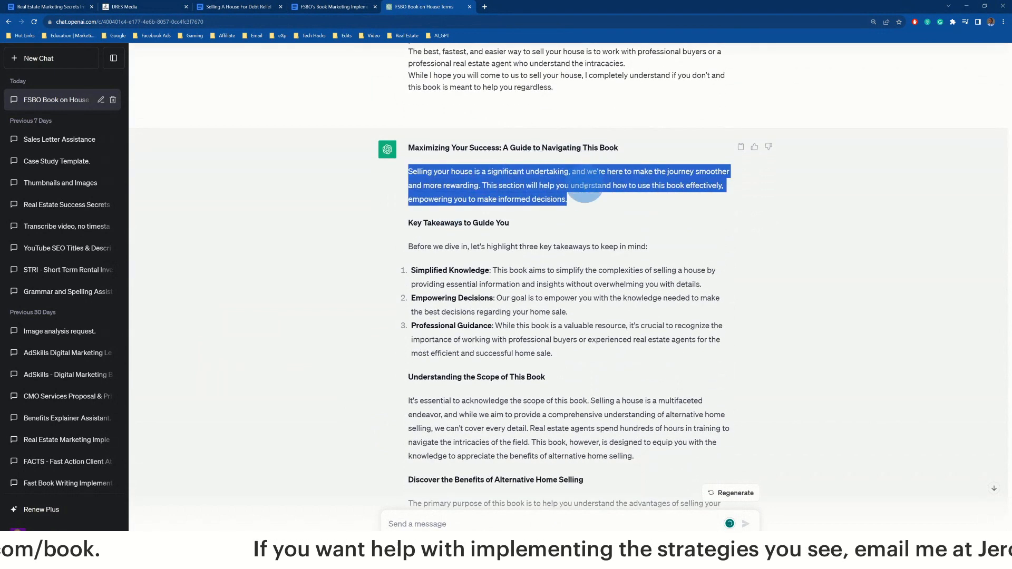
{"action": "triple_click", "coordinate": [525, 195]}
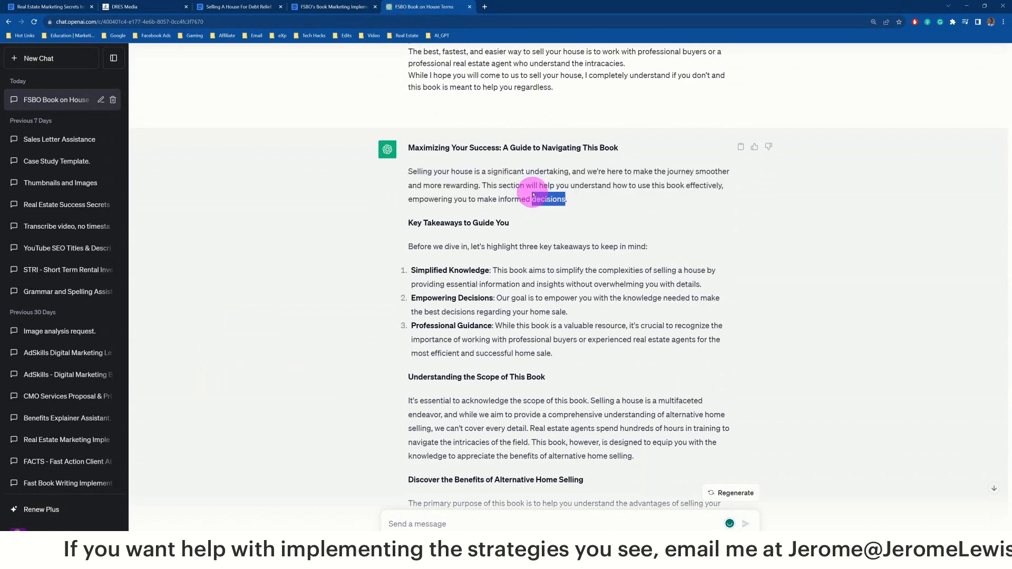
{"action": "left_click", "coordinate": [625, 186]}
{"action": "triple_click", "coordinate": [625, 185]}
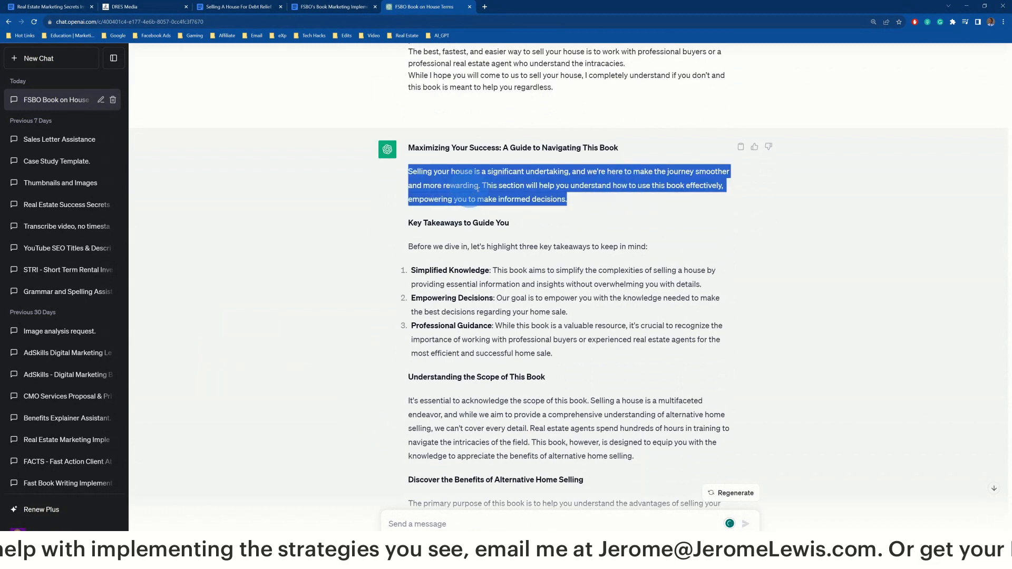
{"action": "scroll", "coordinate": [577, 199], "scroll_direction": "down", "scroll_amount": 2}
{"action": "left_click", "coordinate": [548, 118]}
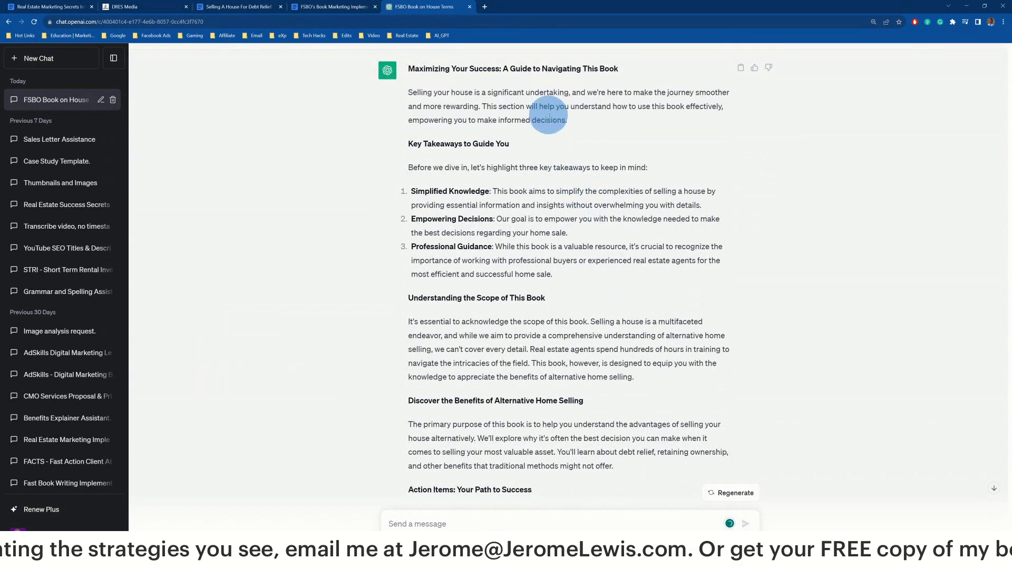
{"action": "triple_click", "coordinate": [469, 168]}
{"action": "left_click", "coordinate": [442, 144]}
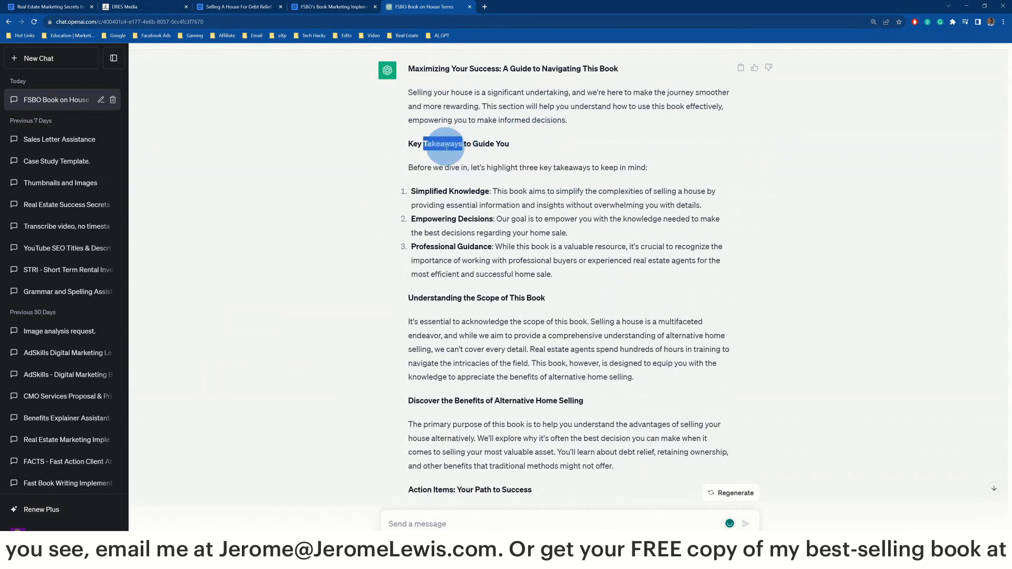
{"action": "triple_click", "coordinate": [442, 144]}
{"action": "left_click", "coordinate": [486, 167]}
{"action": "triple_click", "coordinate": [484, 168]}
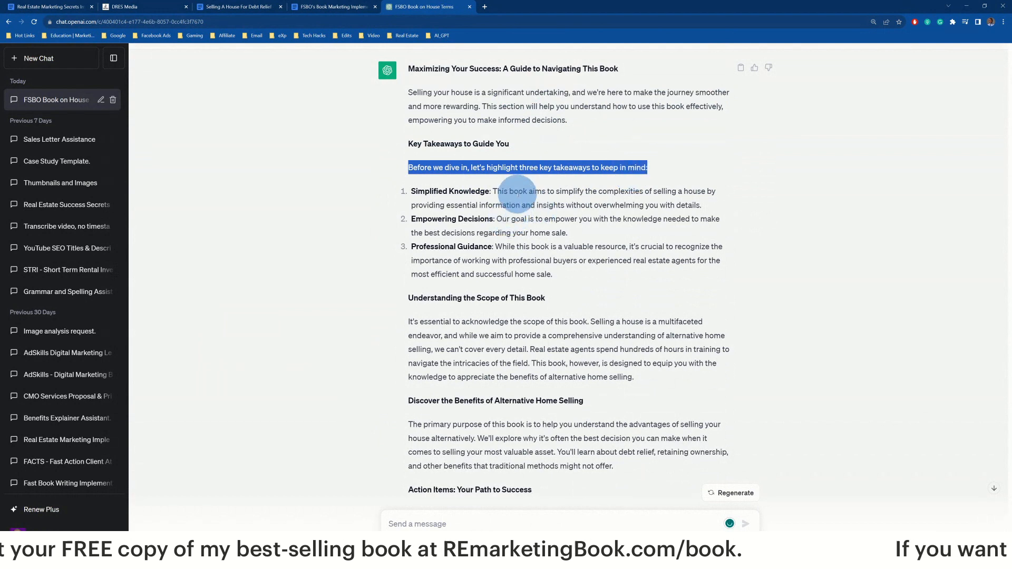
{"action": "left_click", "coordinate": [515, 193]}
{"action": "triple_click", "coordinate": [518, 193]}
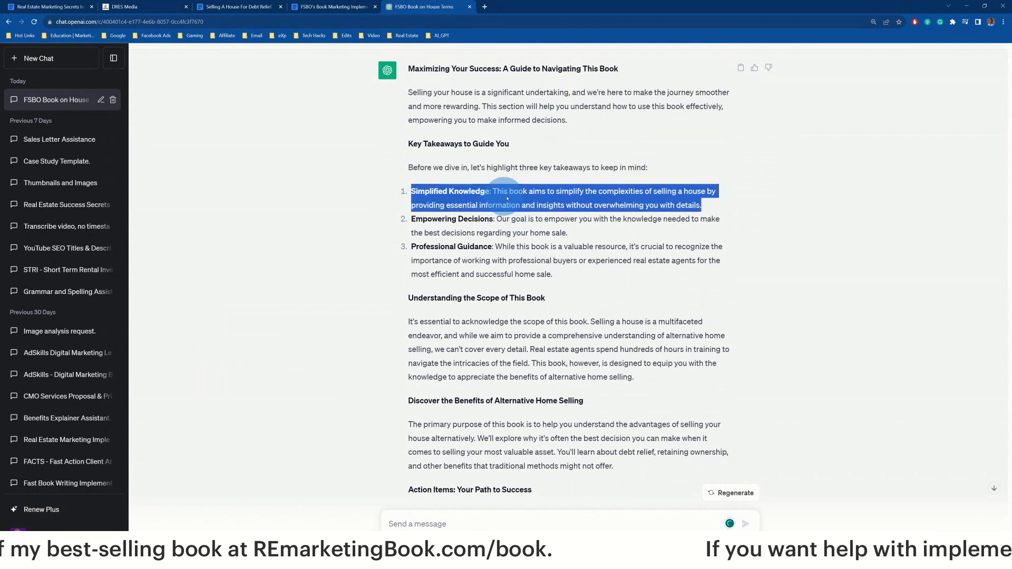
{"action": "triple_click", "coordinate": [519, 199]}
{"action": "triple_click", "coordinate": [482, 221]}
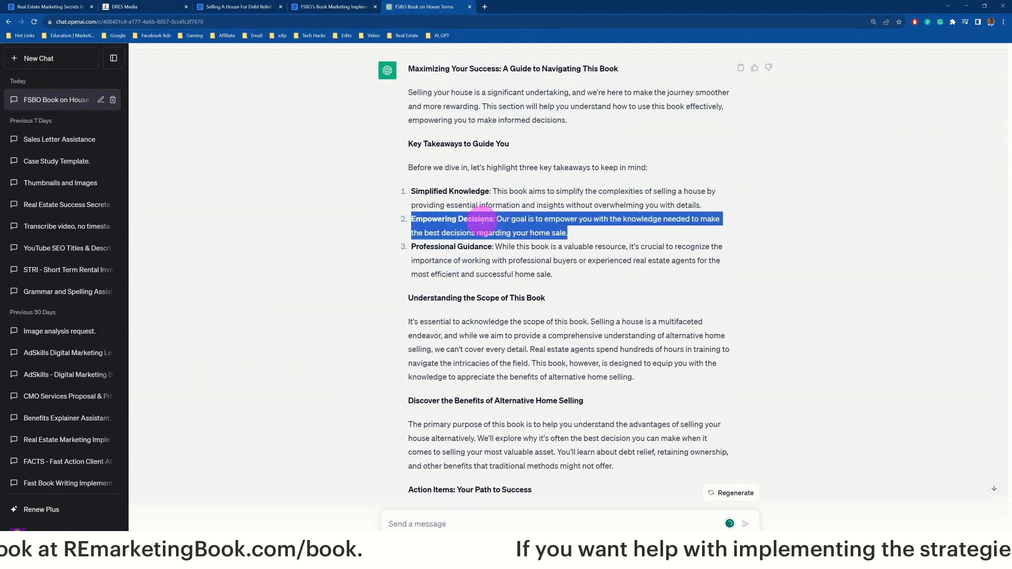
{"action": "triple_click", "coordinate": [477, 258]}
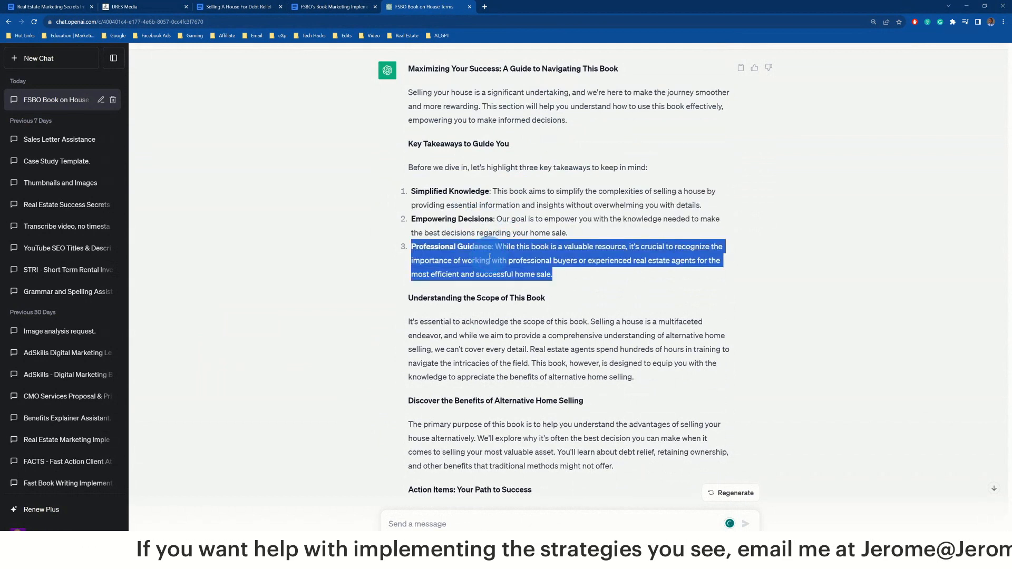
{"action": "scroll", "coordinate": [543, 264], "scroll_direction": "down", "scroll_amount": 2}
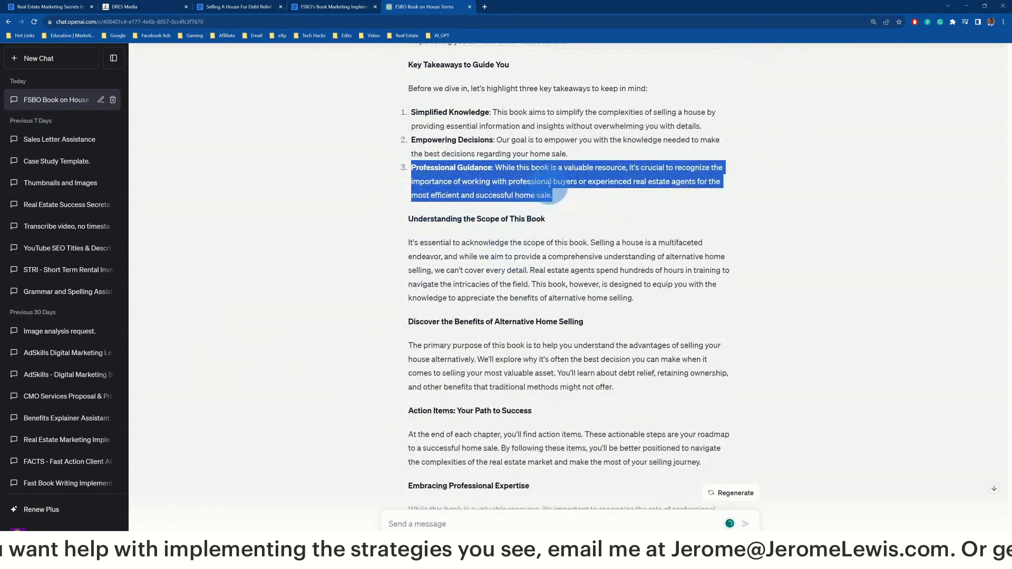
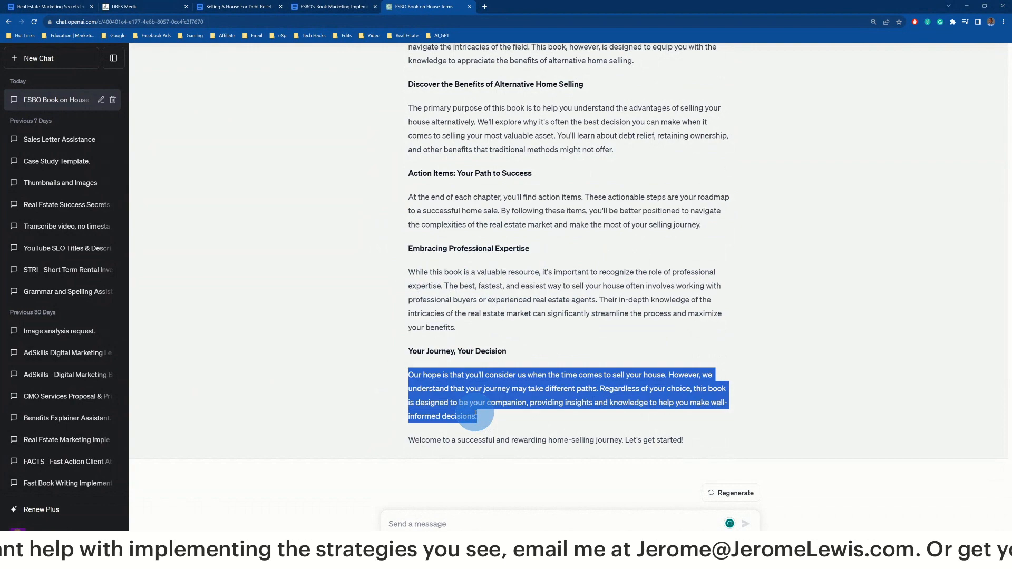
Scroll back up through the 'Maximizing Your Success' response and its three key takeaways
{"action": "scroll", "coordinate": [453, 374], "scroll_direction": "up", "scroll_amount": 9}
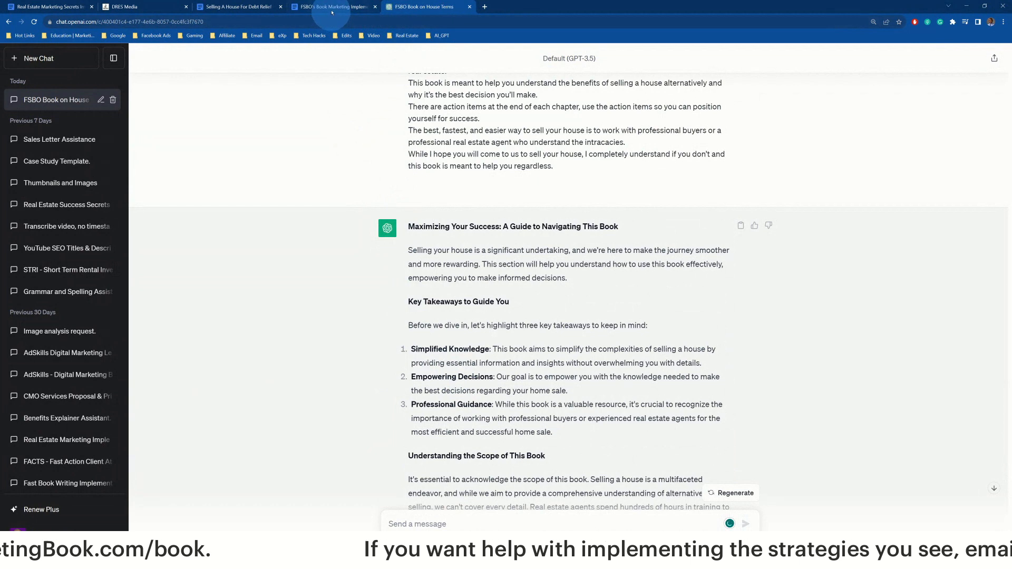
{"action": "mouse_move", "coordinate": [331, 11]}
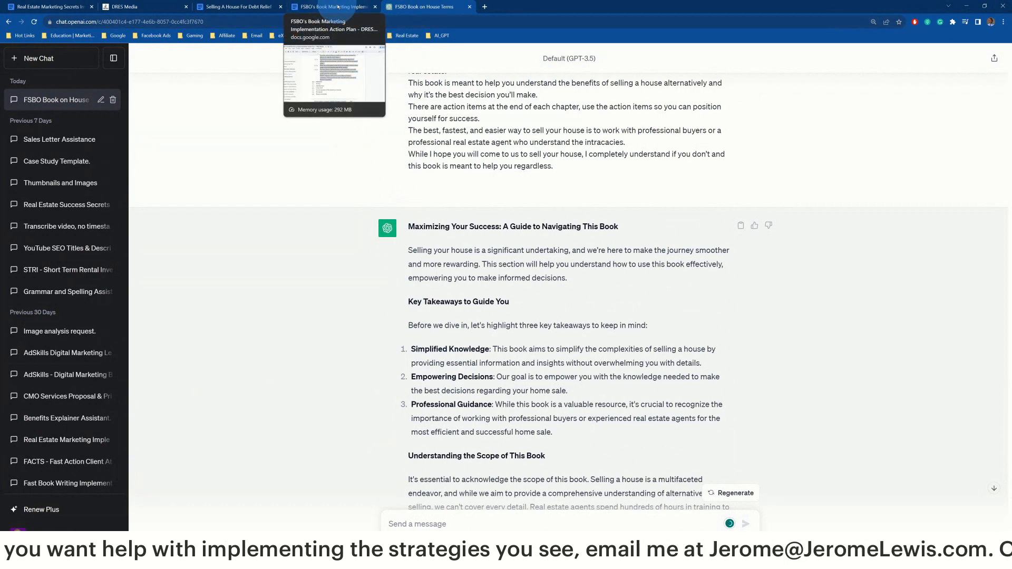
In the book marketing outline, start an indented sub-item under What's Next
{"action": "left_click", "coordinate": [338, 6]}
{"action": "scroll", "coordinate": [416, 270], "scroll_direction": "up", "scroll_amount": 3}
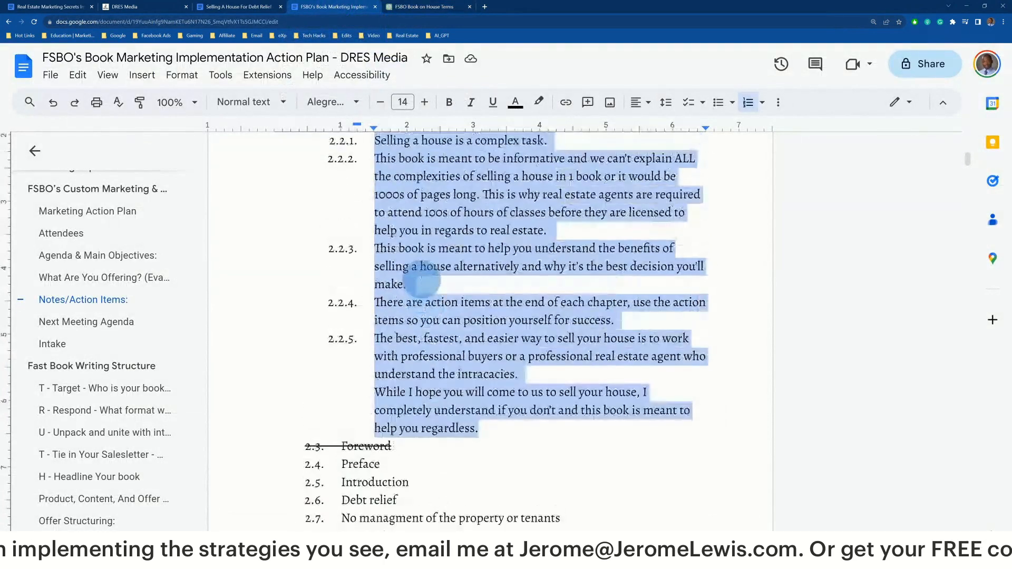
{"action": "scroll", "coordinate": [417, 270], "scroll_direction": "down", "scroll_amount": 7}
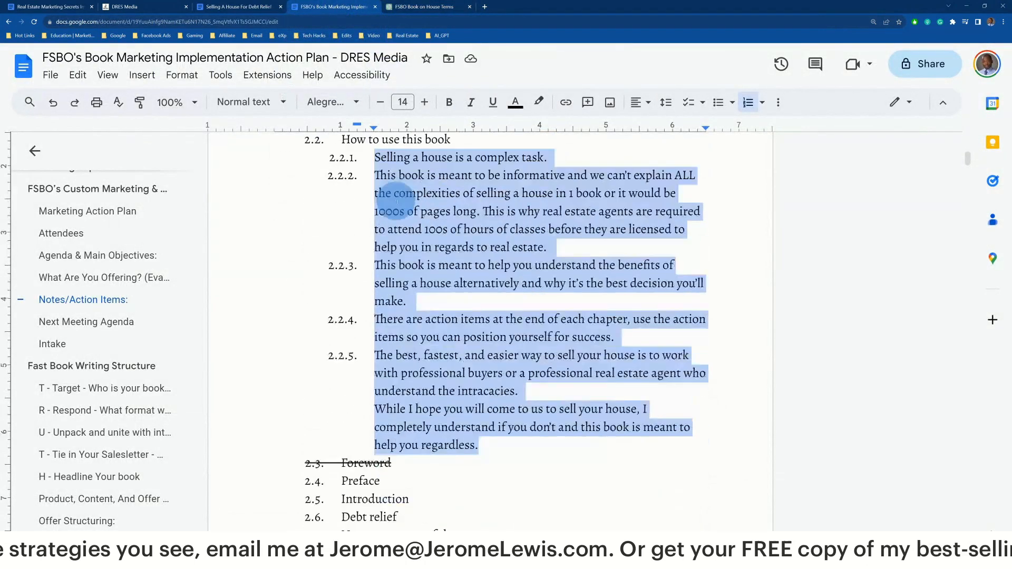
{"action": "scroll", "coordinate": [395, 205], "scroll_direction": "down", "scroll_amount": 7}
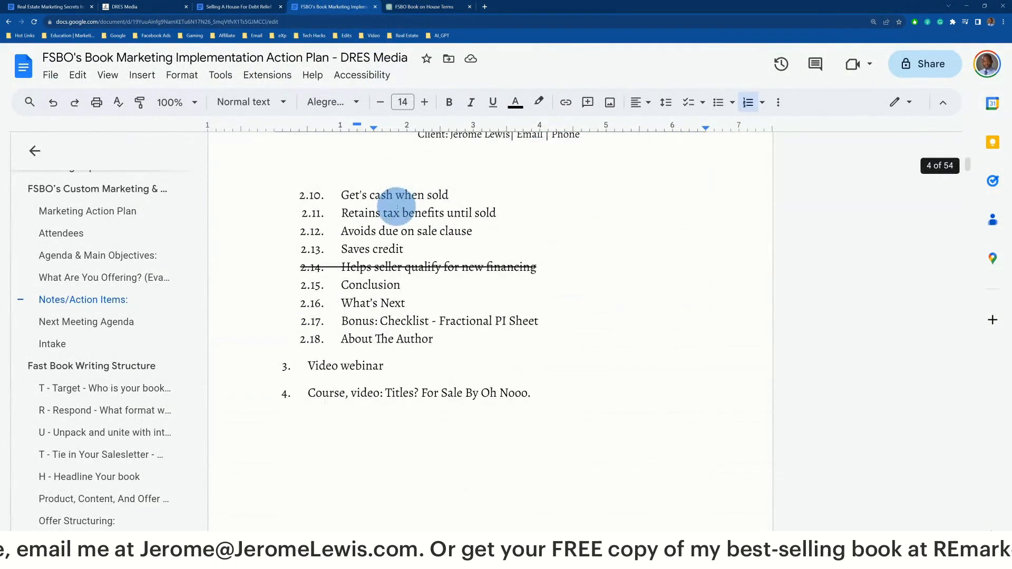
{"action": "scroll", "coordinate": [397, 206], "scroll_direction": "up", "scroll_amount": 1}
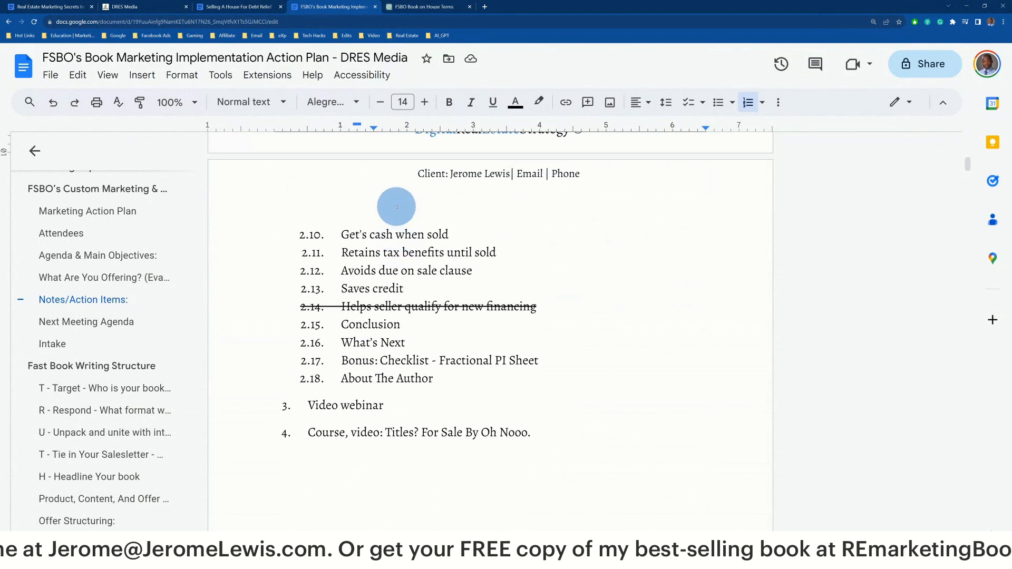
{"action": "left_click", "coordinate": [435, 378]}
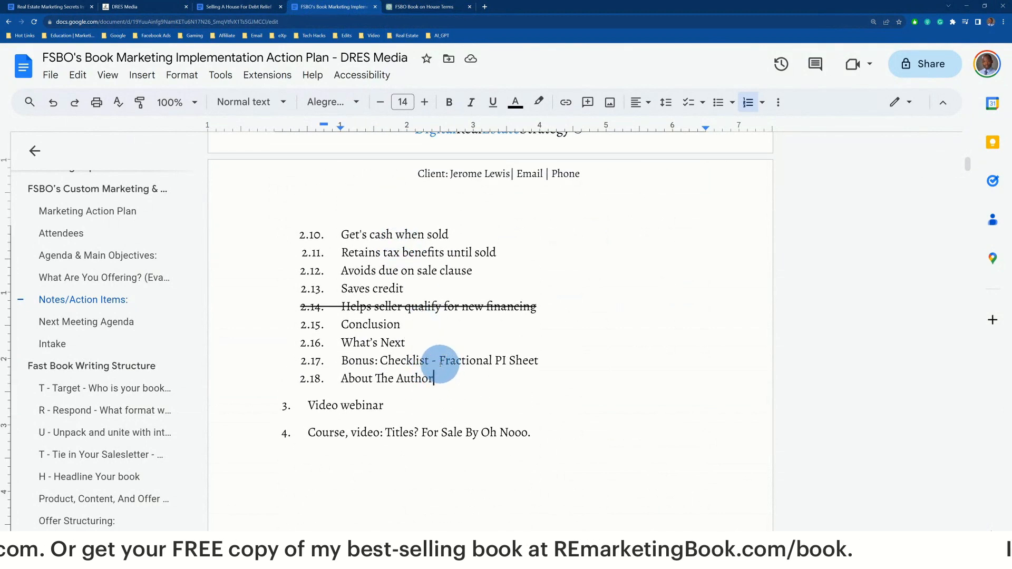
{"action": "left_click", "coordinate": [407, 342]}
{"action": "key", "text": "Return"}
{"action": "key", "text": "Tab"}
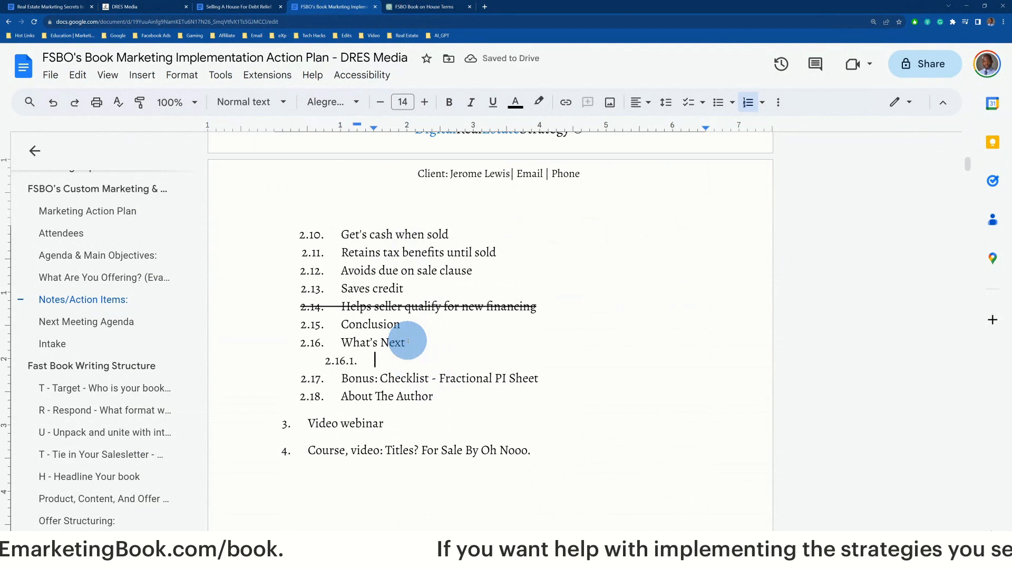
Add 'Action is more import…', 'get professional help from us' and a call-us phone line, then select the block
{"action": "type", "text": "A"}
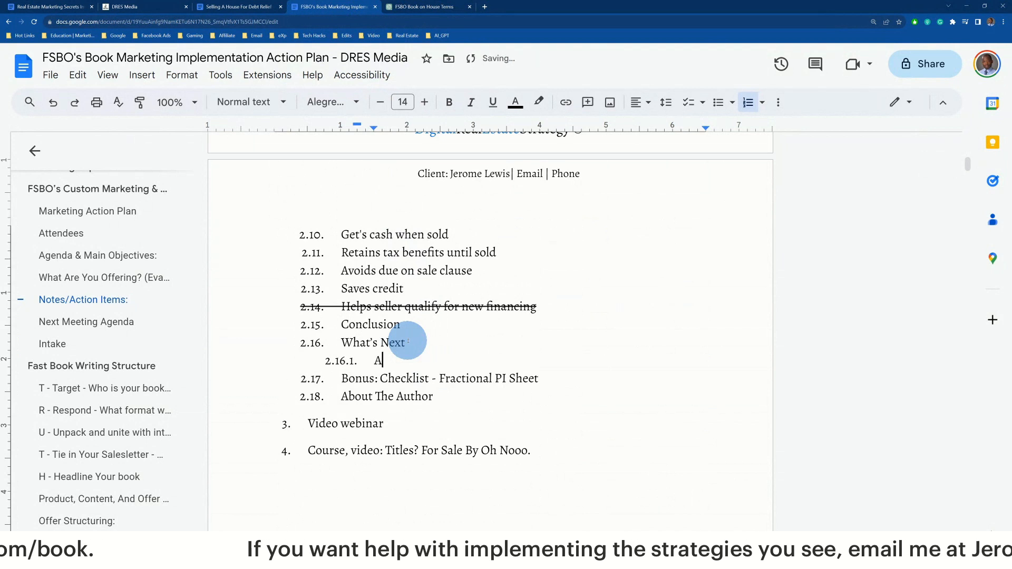
{"action": "type", "text": "ction is more important than knowledge."}
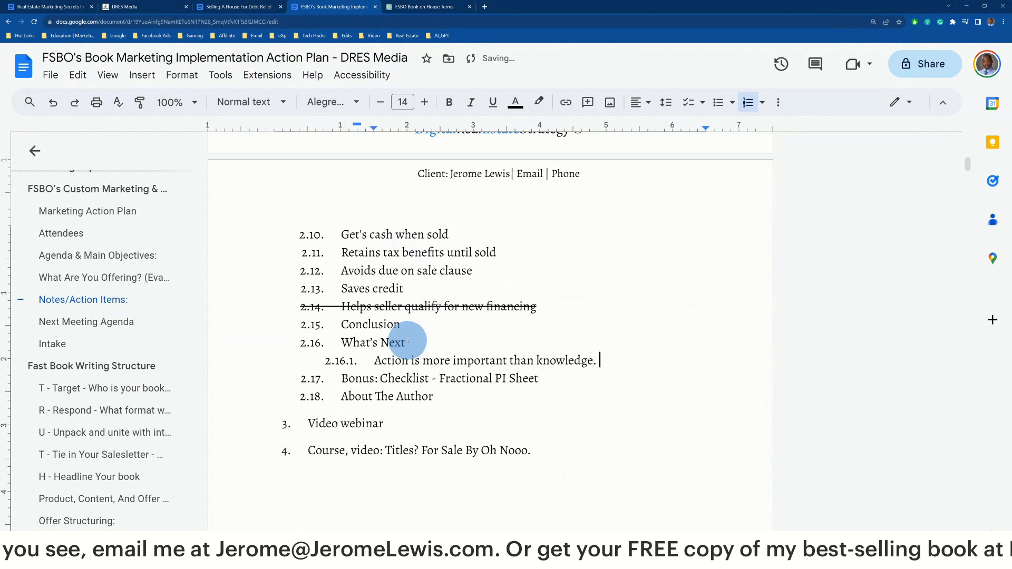
{"action": "key", "text": "Return"}
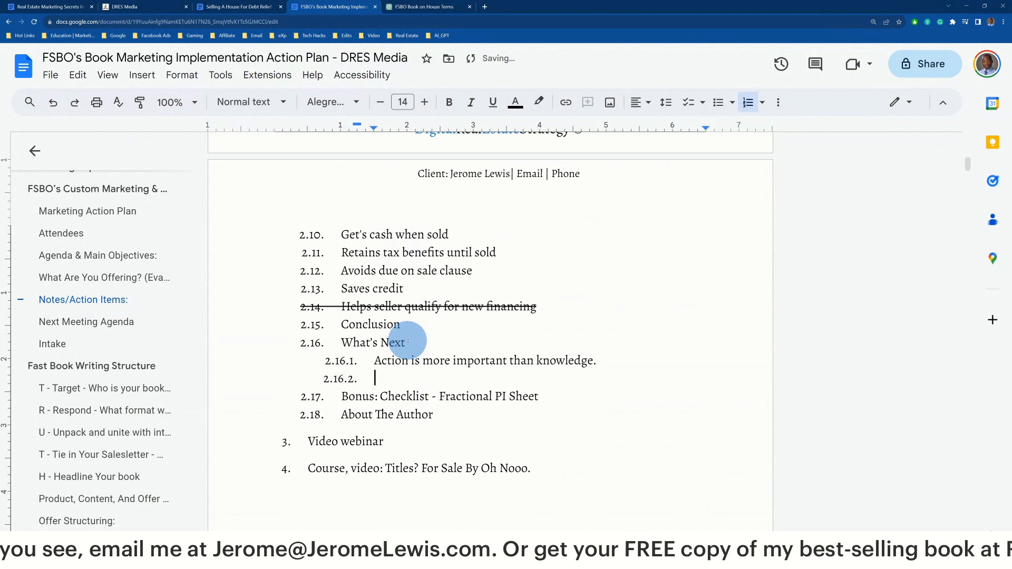
{"action": "type", "text": "get profes"}
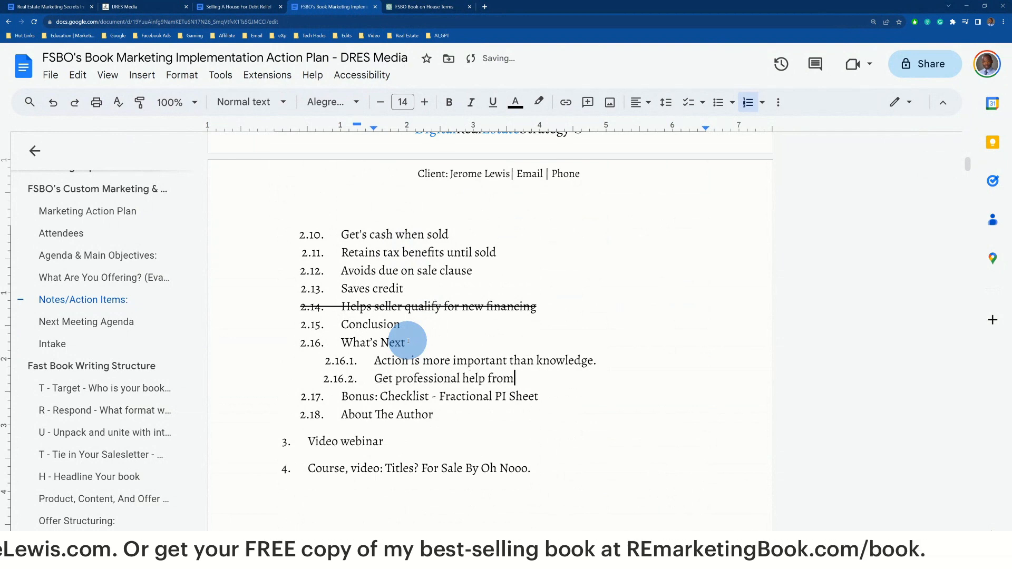
{"action": "type", "text": "sional help from us"}
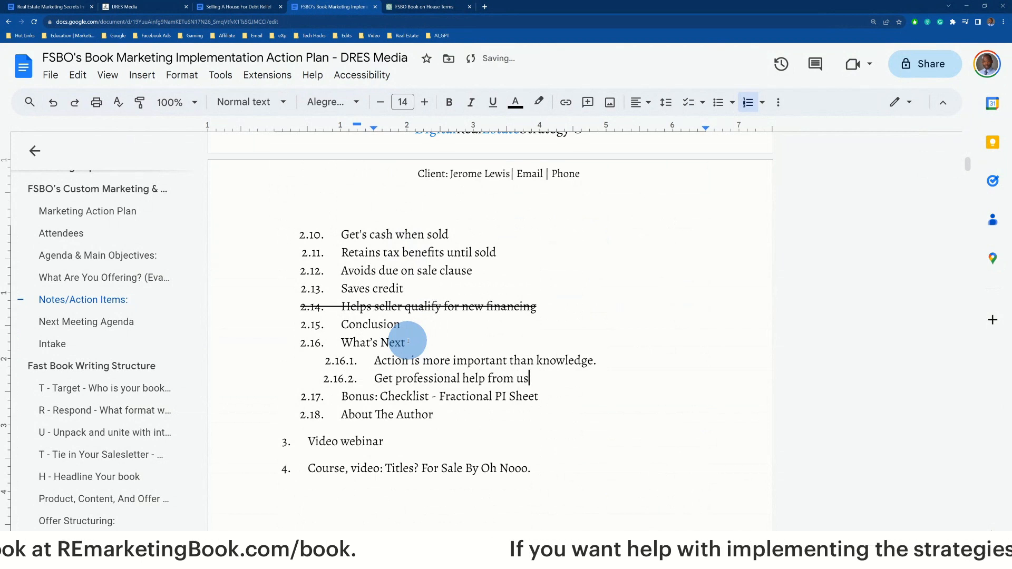
{"action": "key", "text": "Return"}
{"action": "type", "text": "call "}
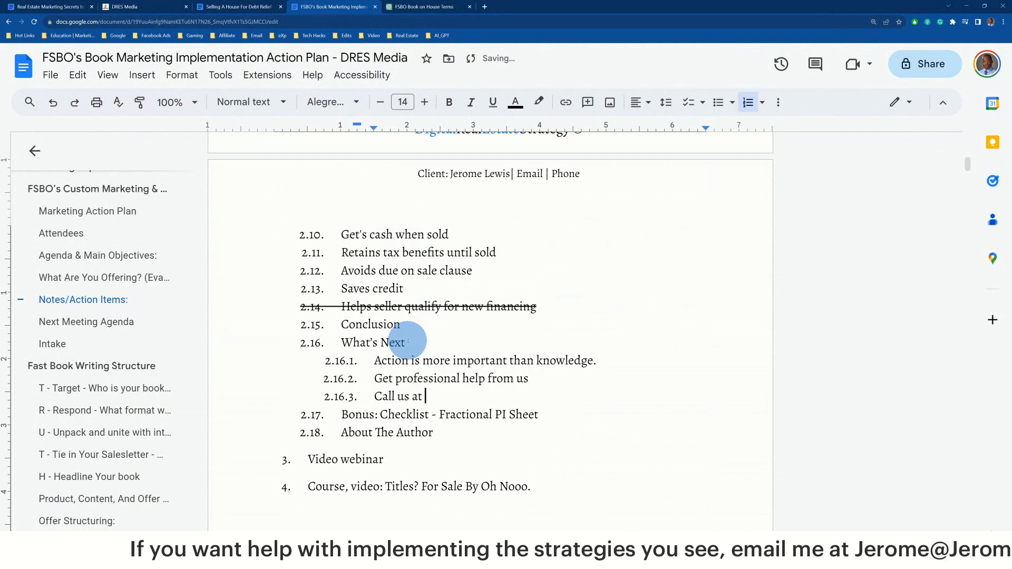
{"action": "type", "text": "us at "}
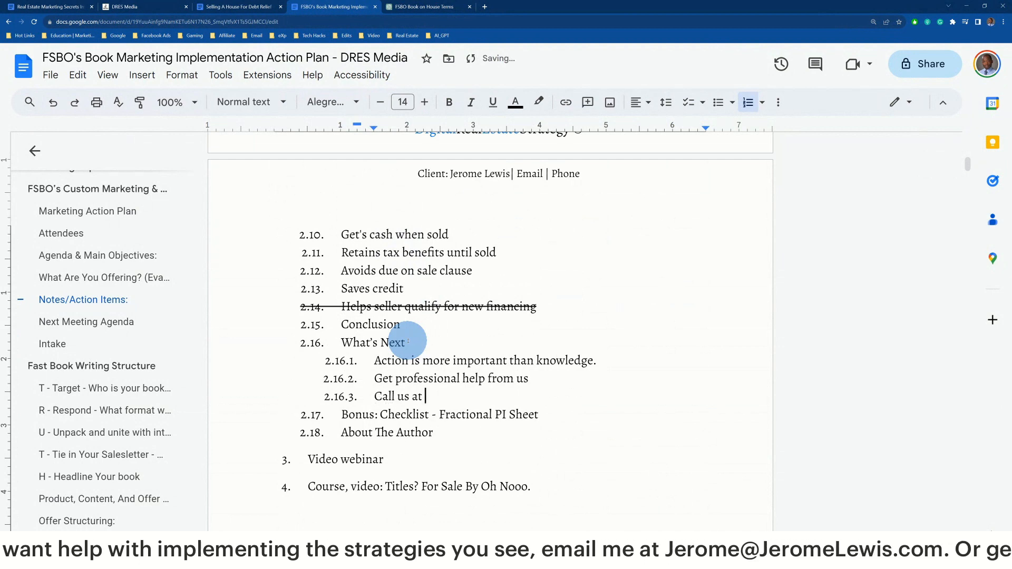
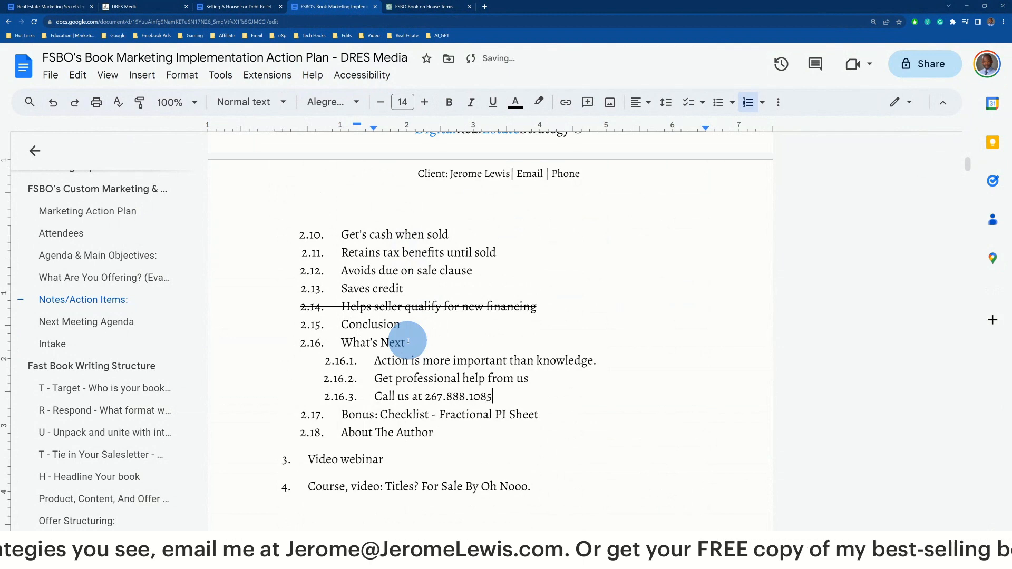
{"action": "left_click", "coordinate": [327, 324]}
{"action": "left_click_drag", "start_coordinate": [361, 343], "coordinate": [509, 393]}
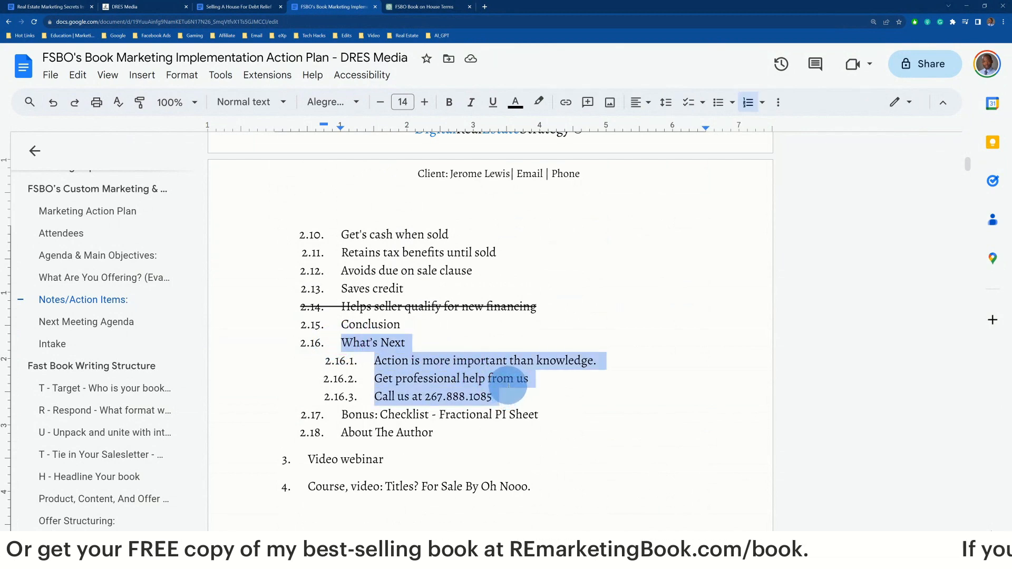
Copy the earlier prompt's instructions and paste them into the ChatGPT message box
{"action": "left_click", "coordinate": [409, 7]}
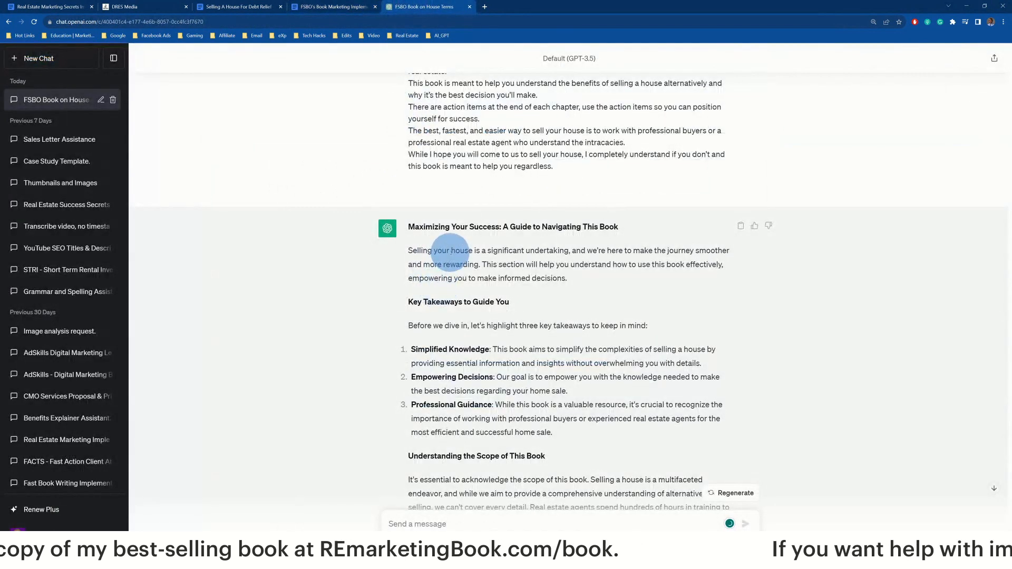
{"action": "scroll", "coordinate": [441, 260], "scroll_direction": "up", "scroll_amount": 8}
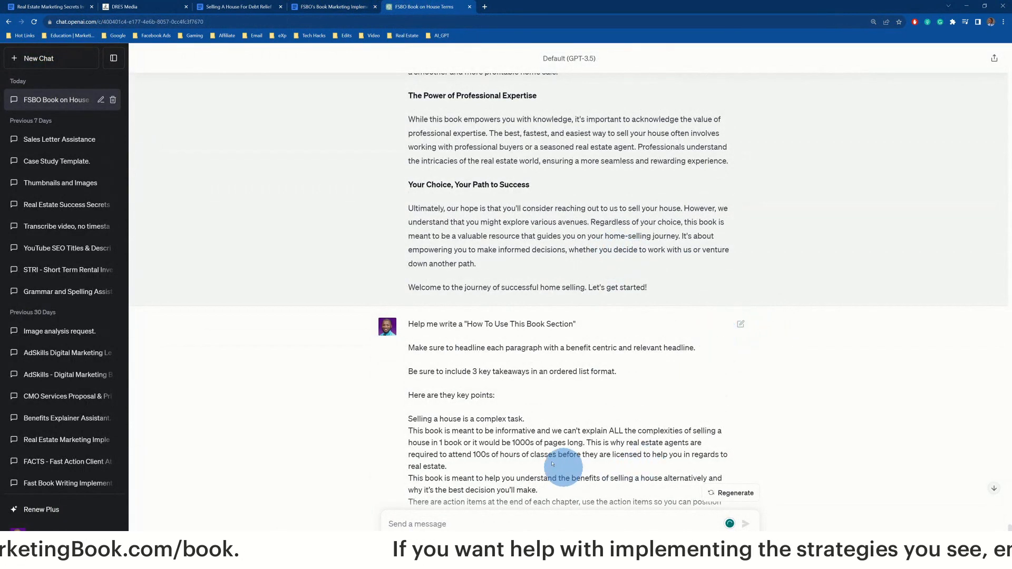
{"action": "scroll", "coordinate": [418, 236], "scroll_direction": "down", "scroll_amount": 3}
{"action": "scroll", "coordinate": [419, 236], "scroll_direction": "up", "scroll_amount": 2}
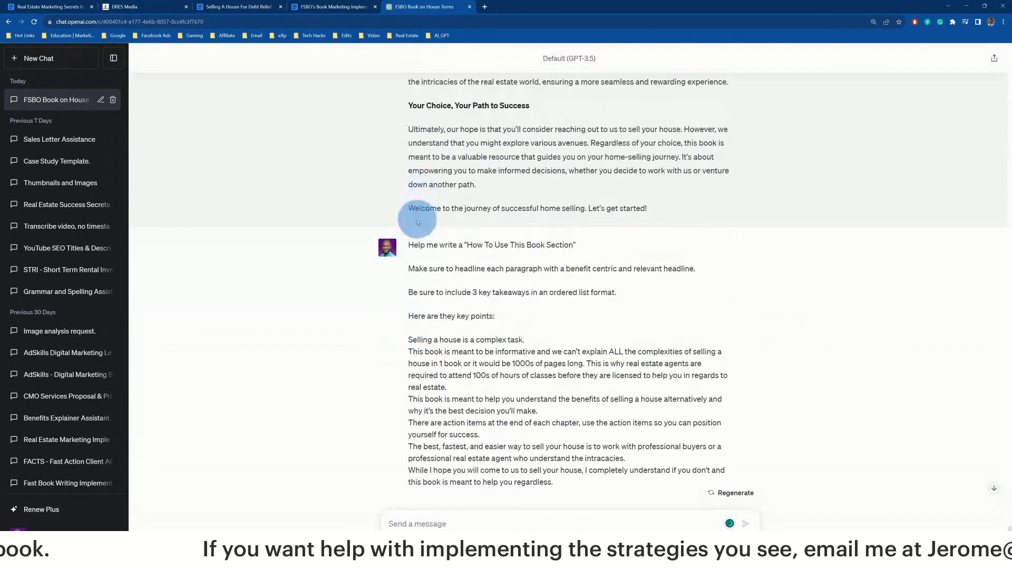
{"action": "left_click_drag", "start_coordinate": [409, 244], "coordinate": [502, 320]}
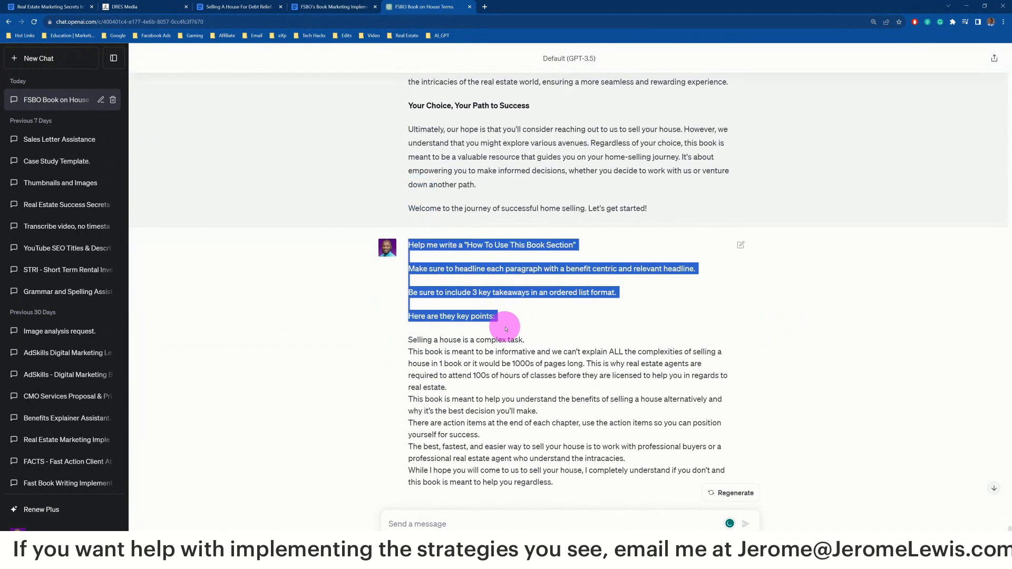
{"action": "right_click", "coordinate": [481, 269]}
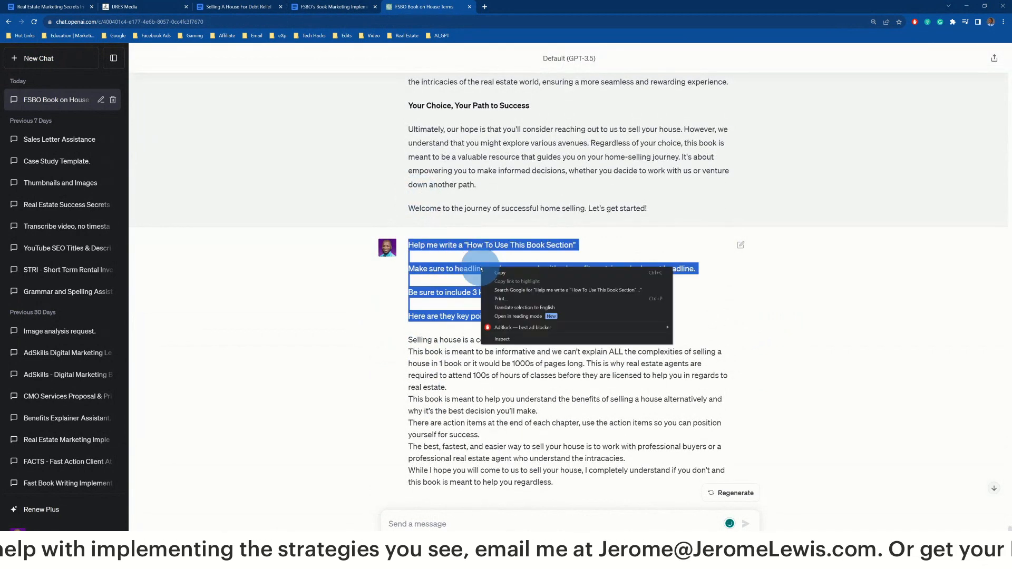
{"action": "left_click", "coordinate": [514, 273]}
{"action": "scroll", "coordinate": [458, 417], "scroll_direction": "down", "scroll_amount": 8}
{"action": "scroll", "coordinate": [458, 416], "scroll_direction": "down", "scroll_amount": 2}
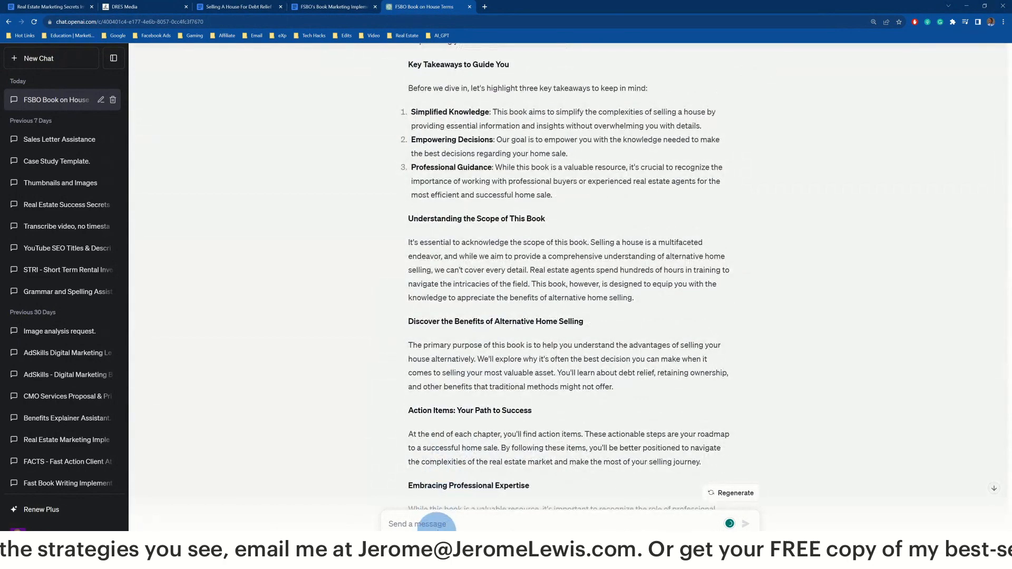
{"action": "left_click", "coordinate": [438, 525]}
{"action": "key", "text": "ctrl+v"}
Insert the What's Next key points from clipboard history, removing the What's Next heading line
{"action": "scroll", "coordinate": [498, 337], "scroll_direction": "up", "scroll_amount": 8}
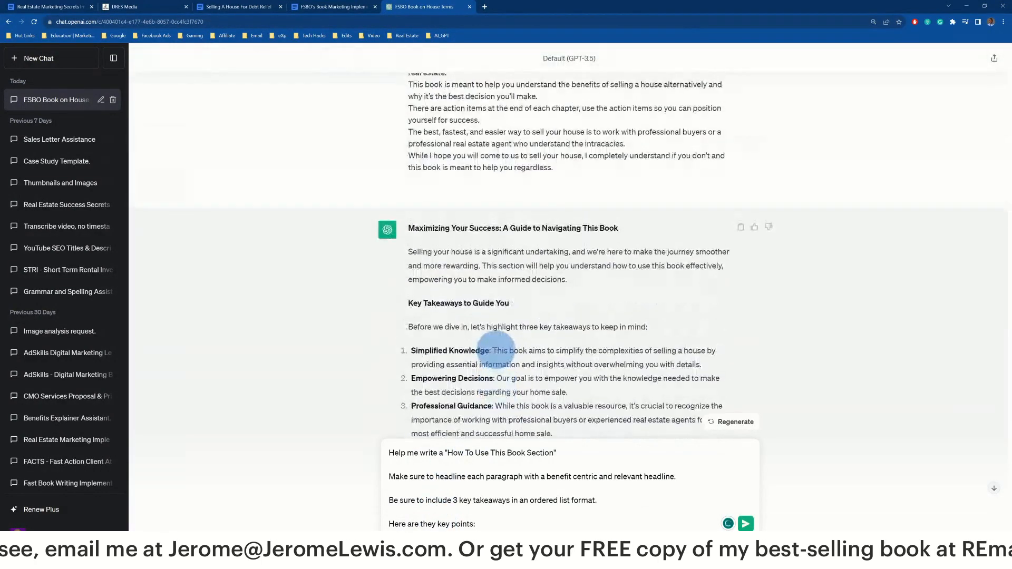
{"action": "scroll", "coordinate": [502, 253], "scroll_direction": "down", "scroll_amount": 6}
{"action": "left_click", "coordinate": [522, 524]}
{"action": "key", "text": "shift+Return"}
{"action": "key", "text": "shift+Return"}
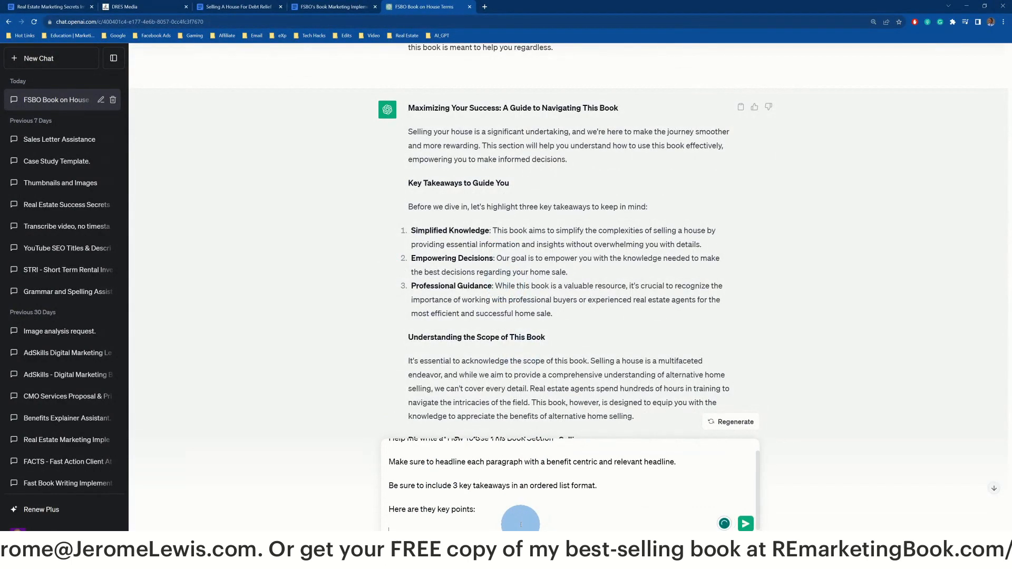
{"action": "key", "text": "ctrl+grave"}
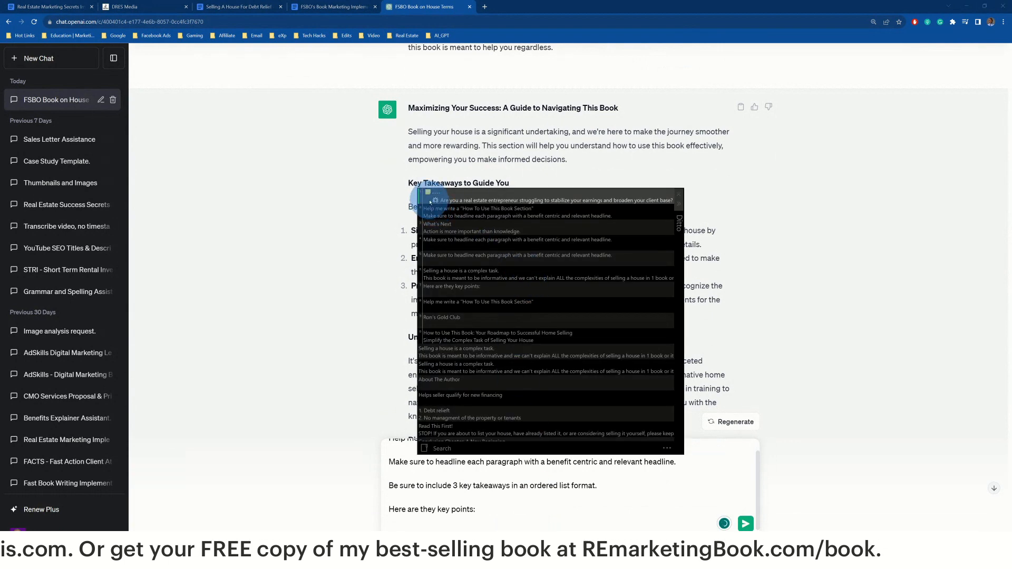
{"action": "double_click", "coordinate": [442, 227]}
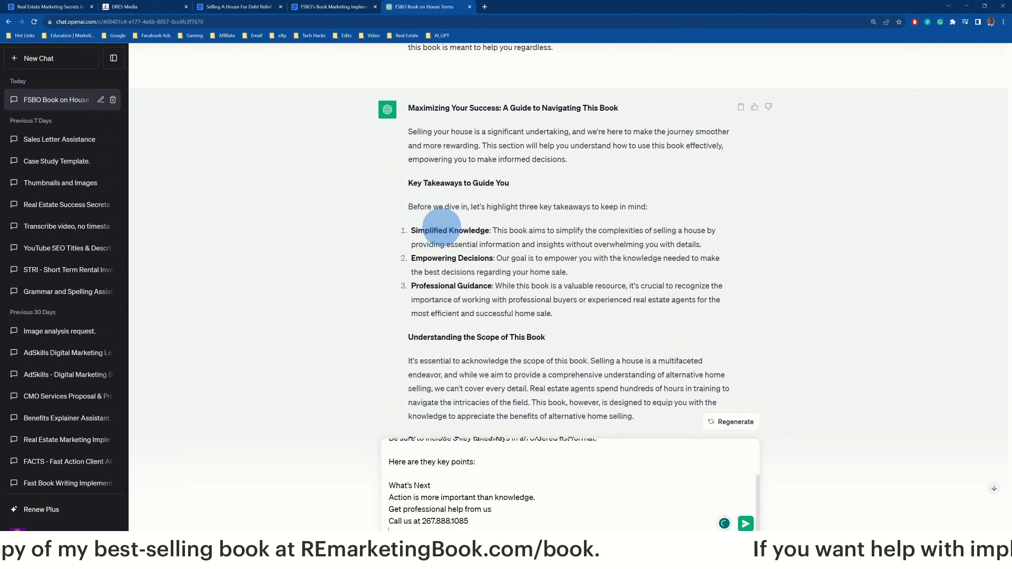
{"action": "left_click", "coordinate": [442, 483]}
{"action": "key", "text": "shift+Home"}
{"action": "key", "text": "ctrl+x"}
{"action": "key", "text": "BackSpace"}
Replace 'How To Use This Book' in the request with 'What's Next?' without the colon
{"action": "scroll", "coordinate": [452, 470], "scroll_direction": "up", "scroll_amount": 3}
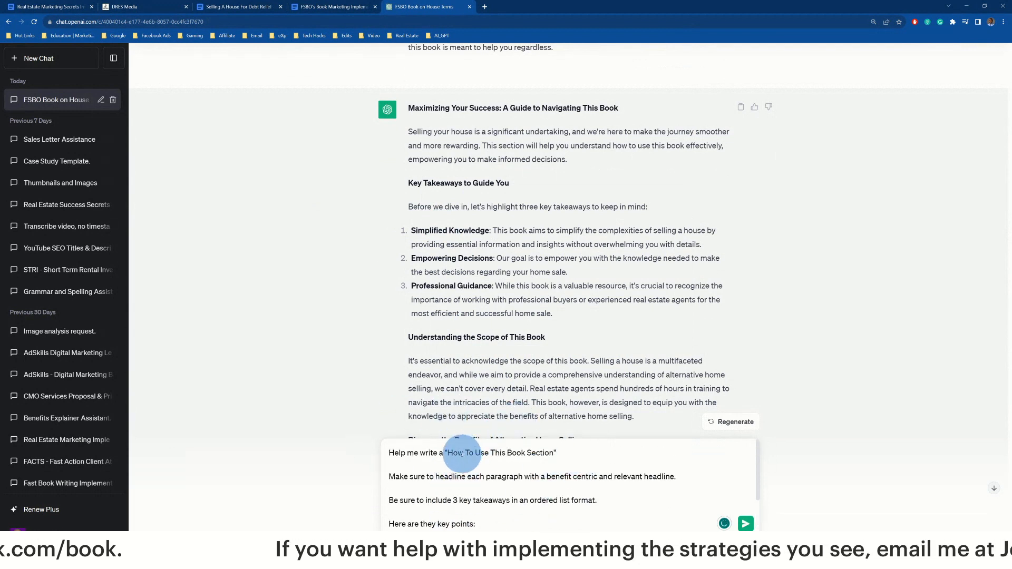
{"action": "double_click", "coordinate": [458, 450]}
{"action": "key", "text": "shift+End"}
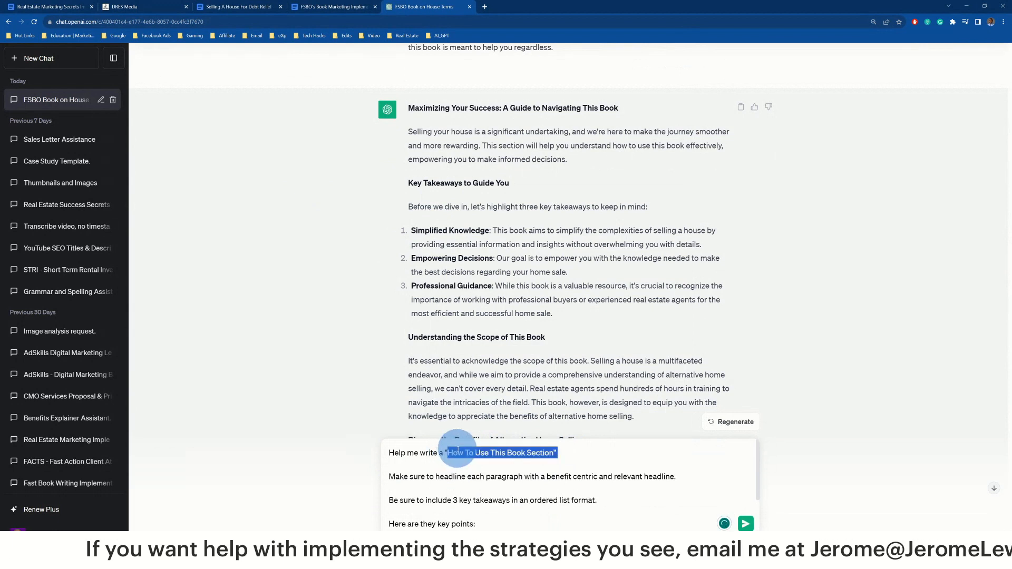
{"action": "key", "text": "ctrl+shift+Left"}
{"action": "key", "text": "ctrl+shift+Left"}
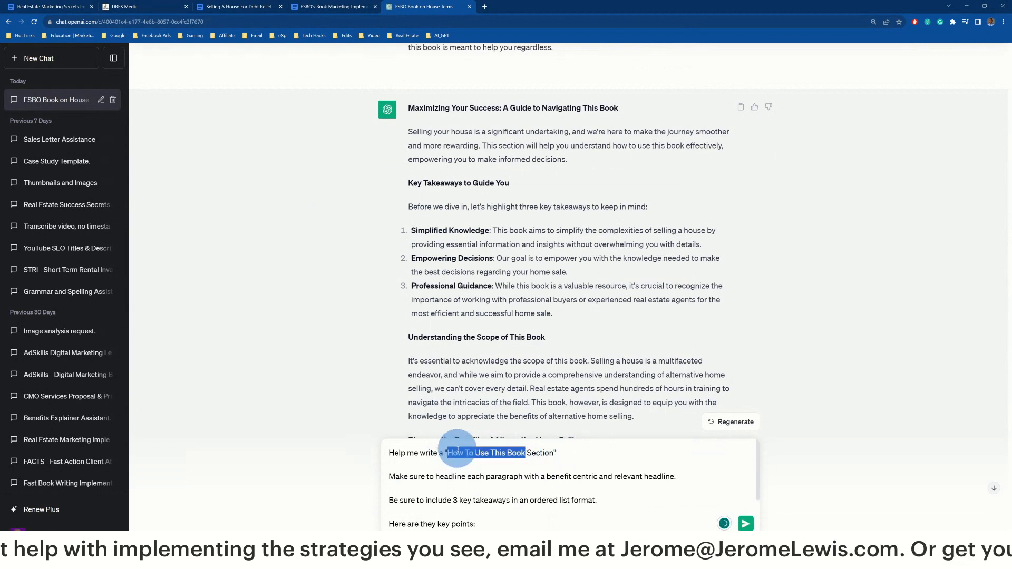
{"action": "type", "text": "What's Next?\":"}
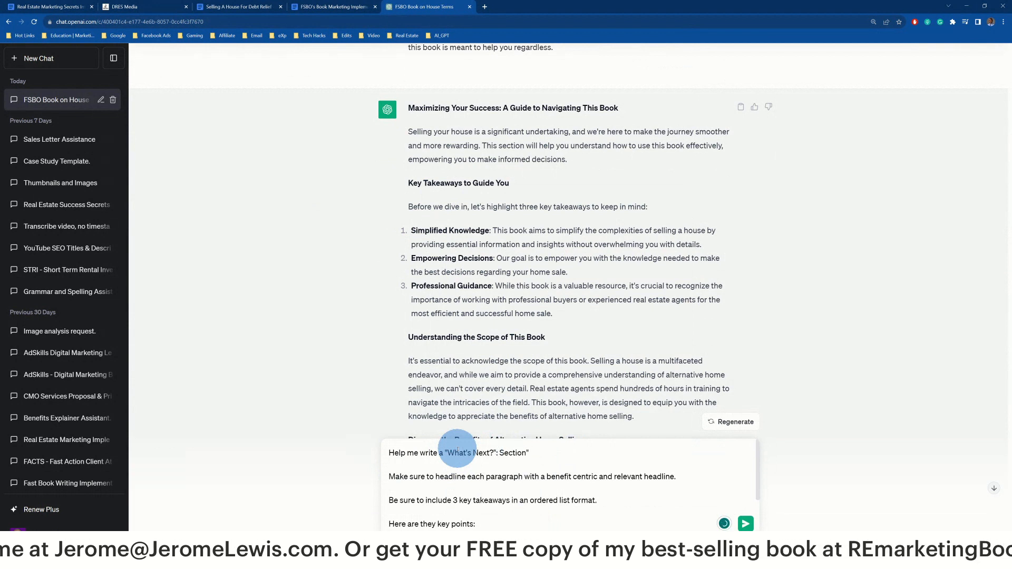
{"action": "key", "text": "BackSpace"}
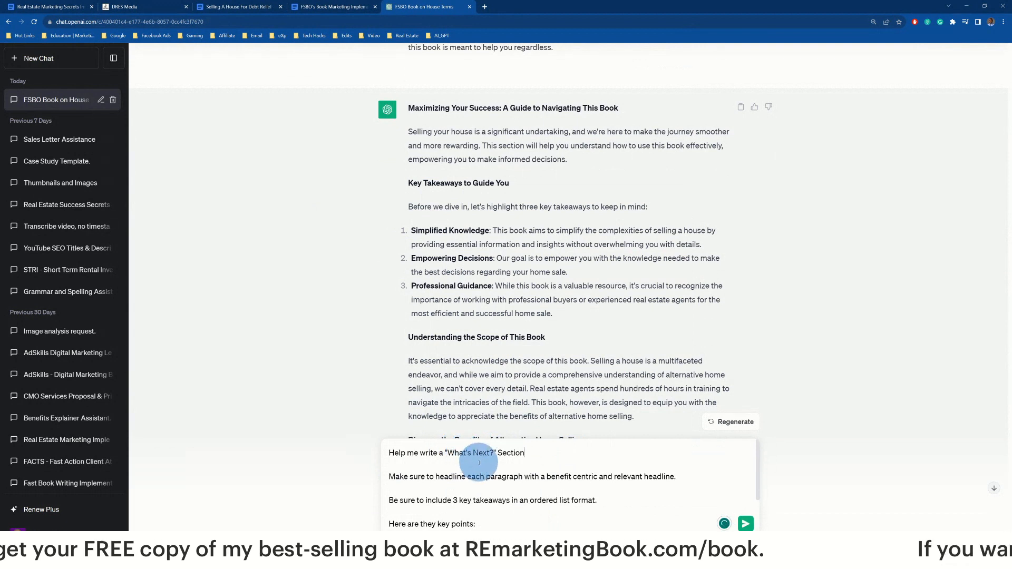
Review the headline and three-takeaways instructions and the action and professional-help key points
{"action": "triple_click", "coordinate": [520, 477]}
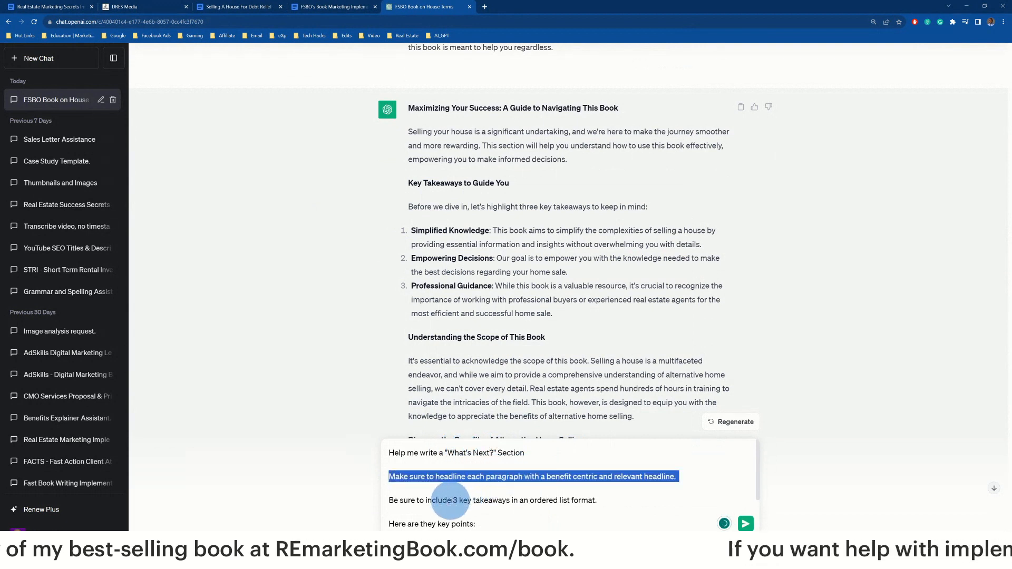
{"action": "triple_click", "coordinate": [451, 501]}
{"action": "scroll", "coordinate": [480, 477], "scroll_direction": "down", "scroll_amount": 1}
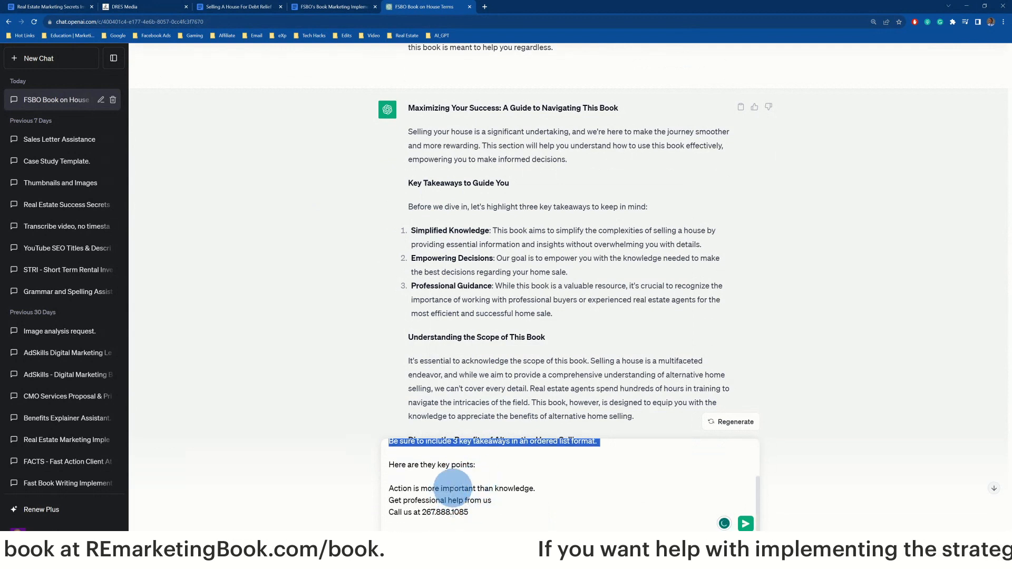
{"action": "triple_click", "coordinate": [508, 489]}
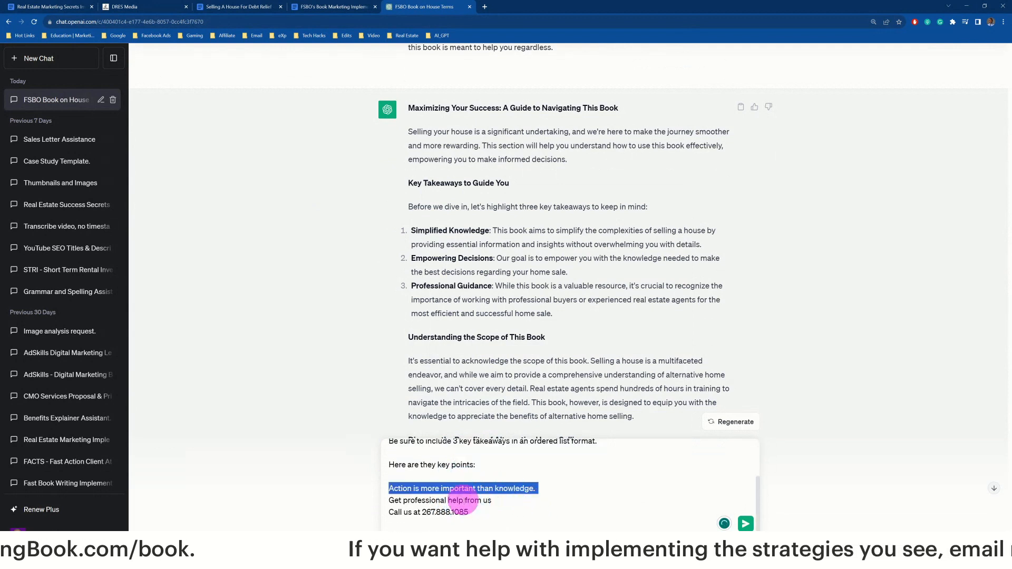
{"action": "triple_click", "coordinate": [446, 501]}
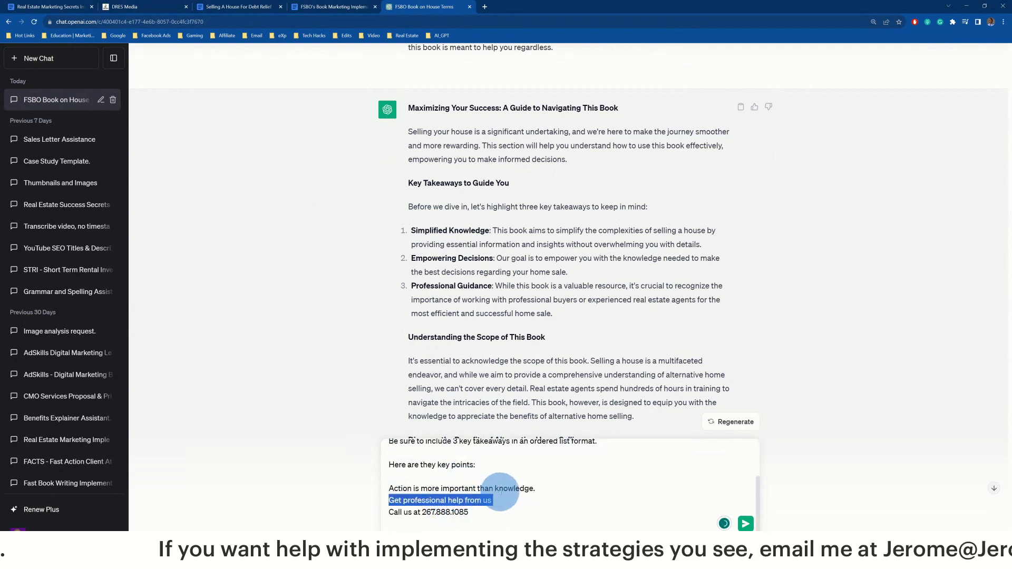
{"action": "left_click", "coordinate": [467, 510]}
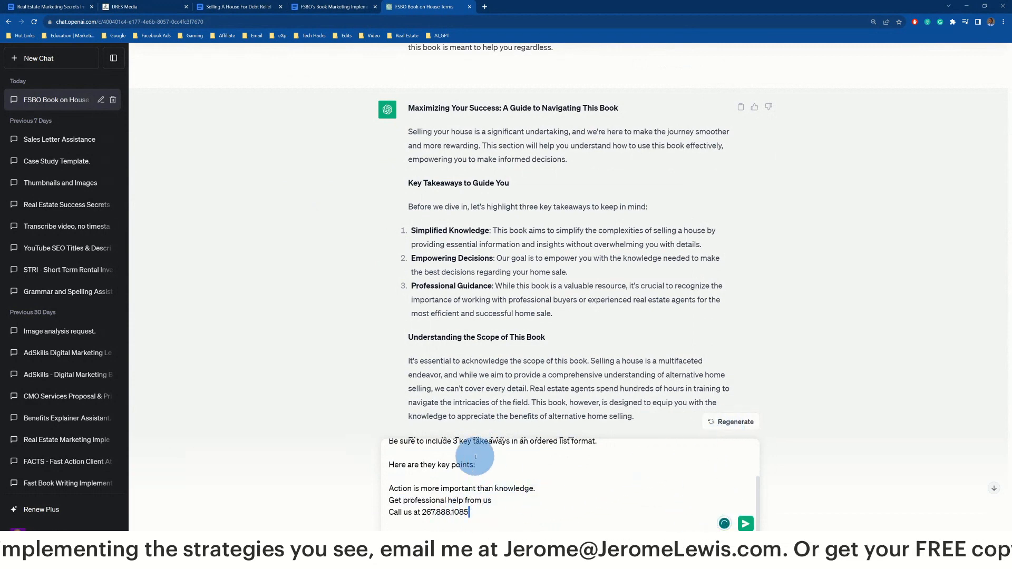
Recheck the opening request and instruction lines, then send the What's Next? prompt
{"action": "scroll", "coordinate": [491, 466], "scroll_direction": "up", "scroll_amount": 3}
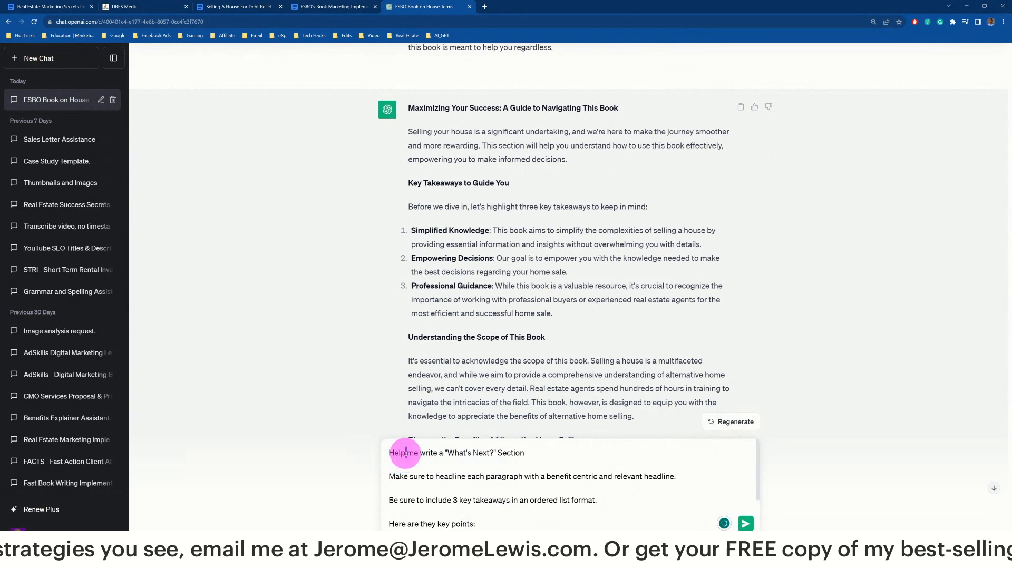
{"action": "triple_click", "coordinate": [389, 453]}
{"action": "triple_click", "coordinate": [456, 477]}
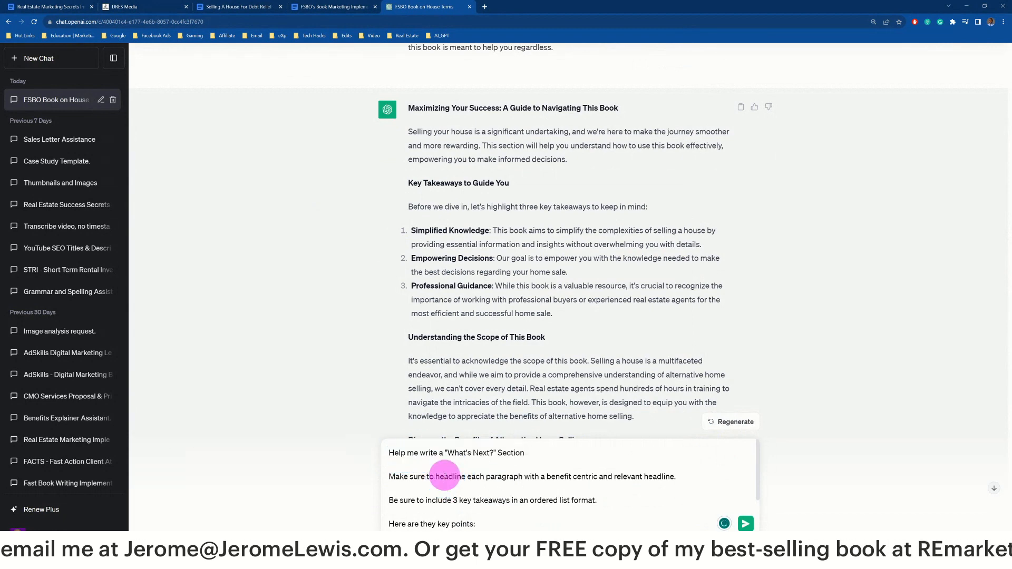
{"action": "triple_click", "coordinate": [456, 454]}
{"action": "triple_click", "coordinate": [458, 454]}
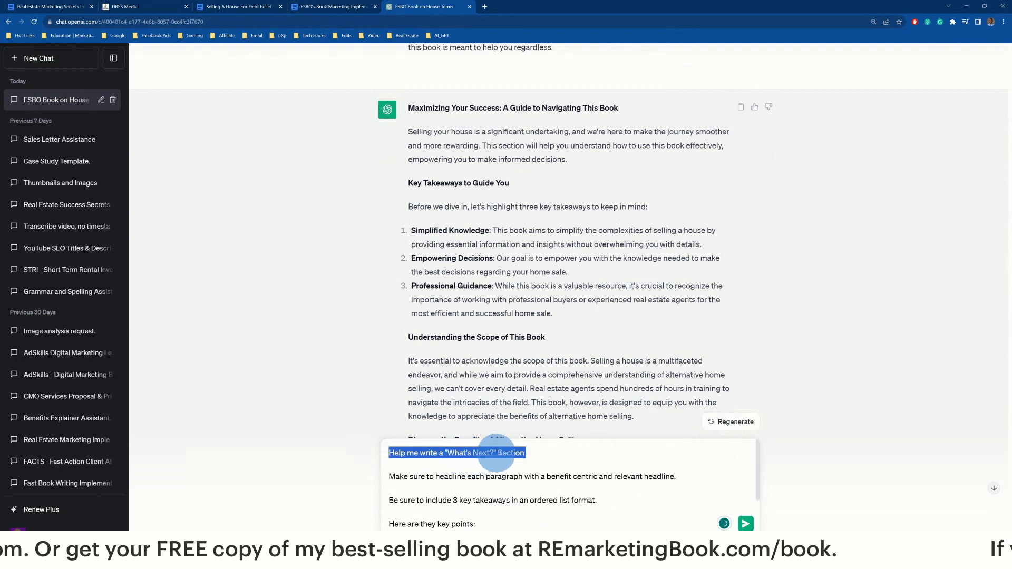
{"action": "left_click", "coordinate": [447, 454]}
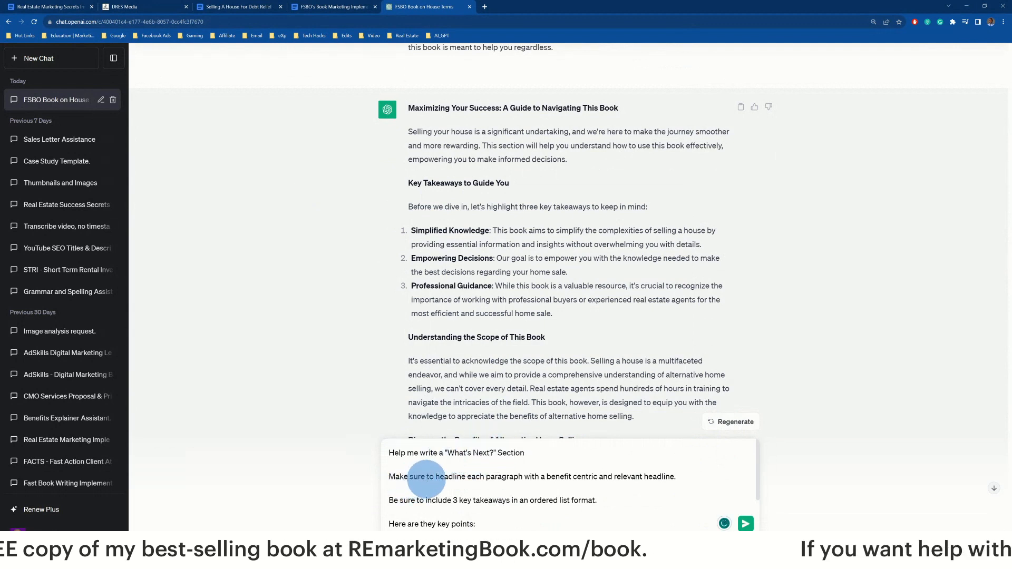
{"action": "triple_click", "coordinate": [425, 476]}
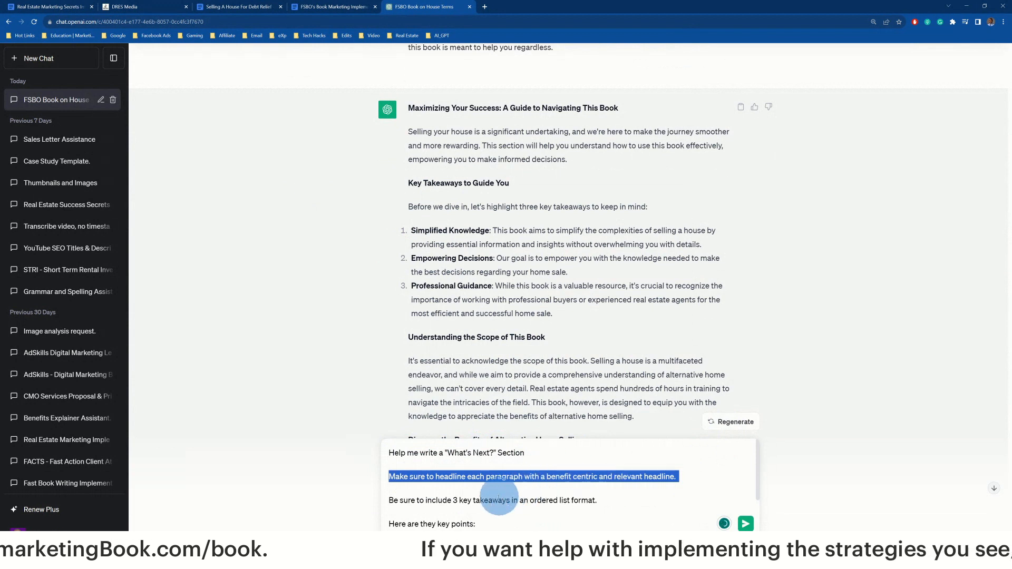
{"action": "scroll", "coordinate": [443, 480], "scroll_direction": "down", "scroll_amount": 1}
{"action": "triple_click", "coordinate": [452, 460]}
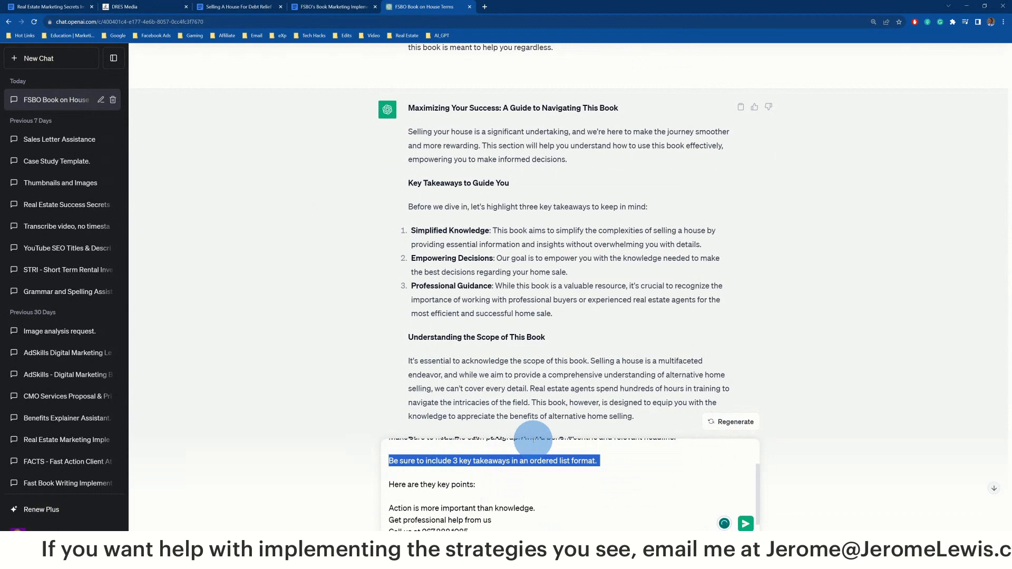
{"action": "triple_click", "coordinate": [480, 484]}
{"action": "scroll", "coordinate": [495, 482], "scroll_direction": "down", "scroll_amount": 1}
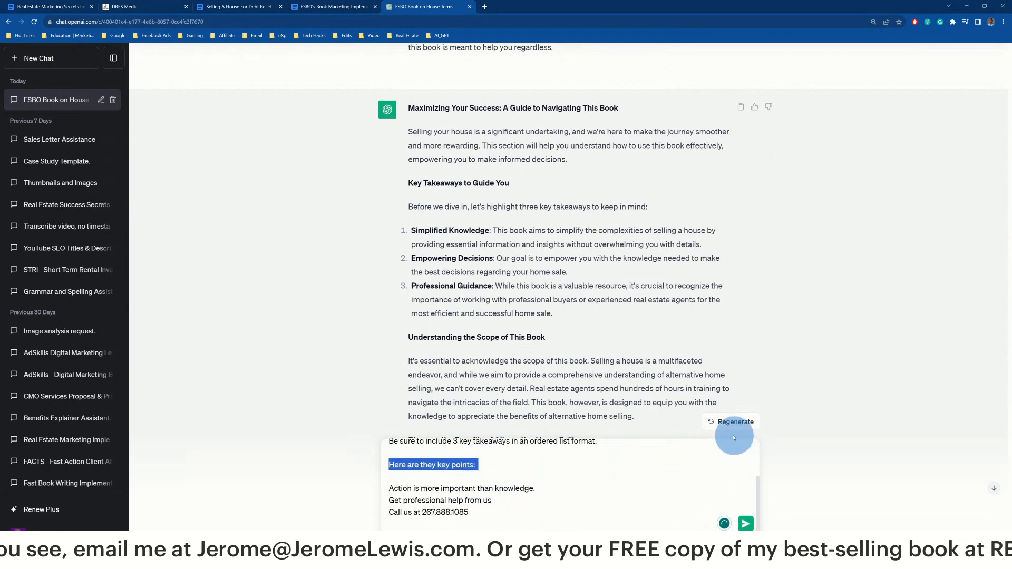
{"action": "left_click", "coordinate": [746, 523]}
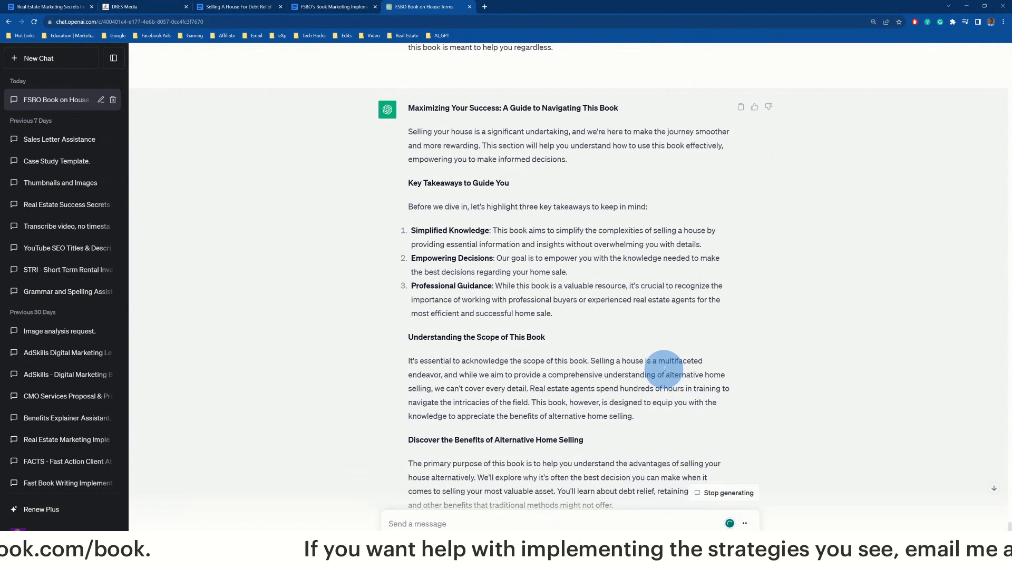
Scroll through the finished 'What's Next? Your Path to Action and Success' response to 'The Power of Action'
{"action": "scroll", "coordinate": [554, 324], "scroll_direction": "down", "scroll_amount": 13}
{"action": "scroll", "coordinate": [549, 332], "scroll_direction": "down", "scroll_amount": 3}
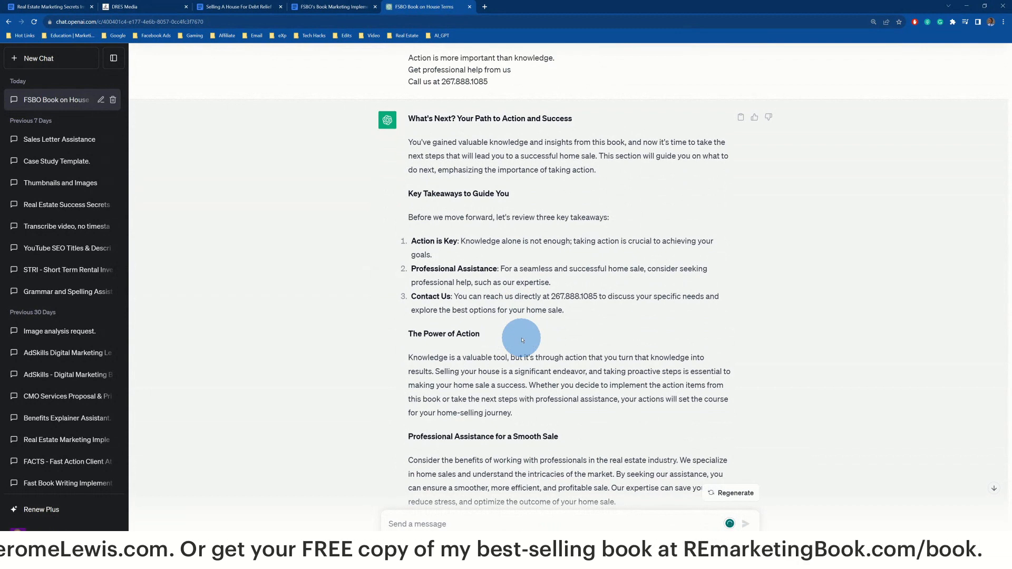
{"action": "scroll", "coordinate": [524, 215], "scroll_direction": "down", "scroll_amount": 2}
{"action": "scroll", "coordinate": [504, 219], "scroll_direction": "down", "scroll_amount": 3}
{"action": "scroll", "coordinate": [502, 220], "scroll_direction": "up", "scroll_amount": 6}
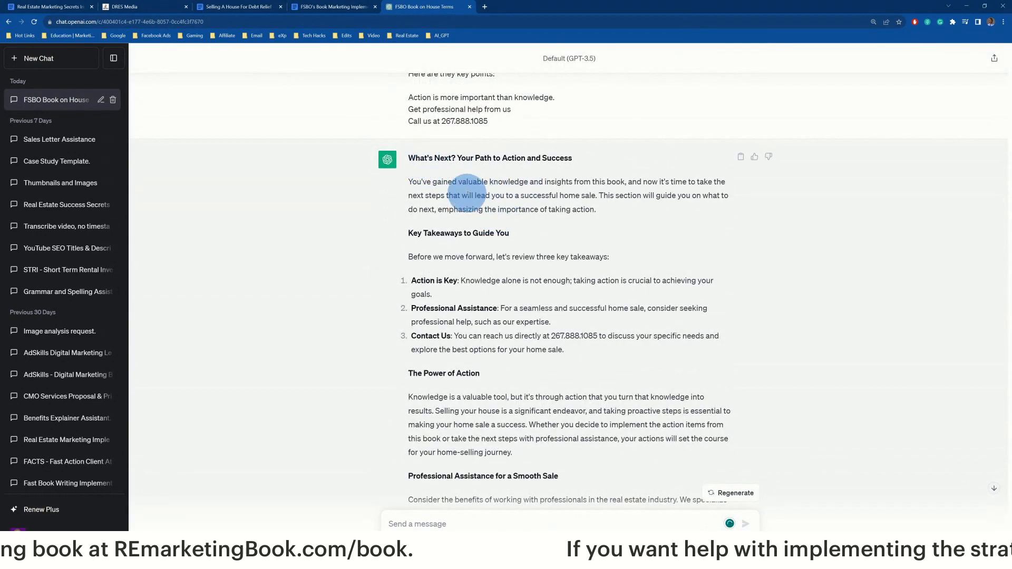
{"action": "triple_click", "coordinate": [466, 195]}
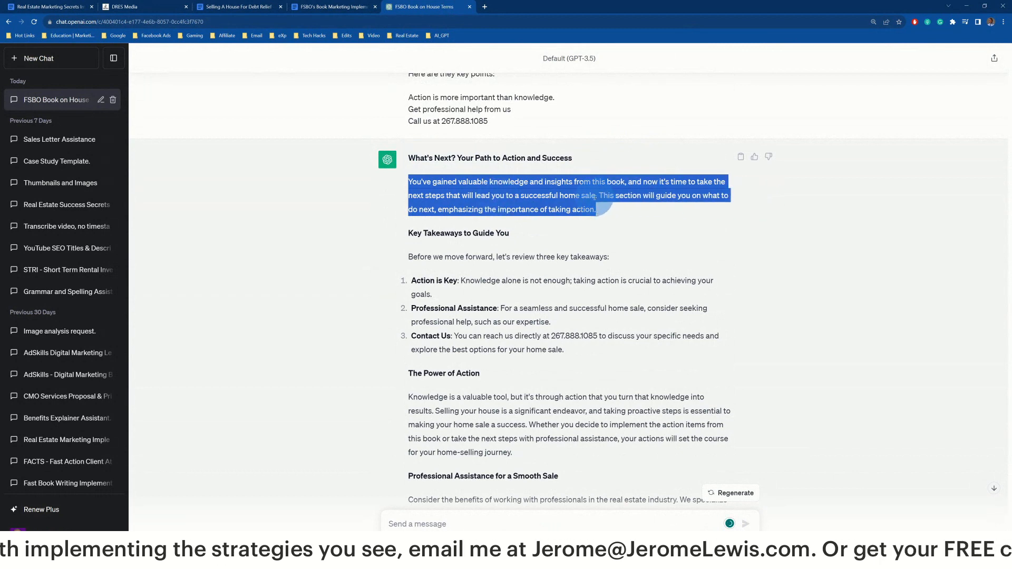
{"action": "scroll", "coordinate": [513, 207], "scroll_direction": "down", "scroll_amount": 2}
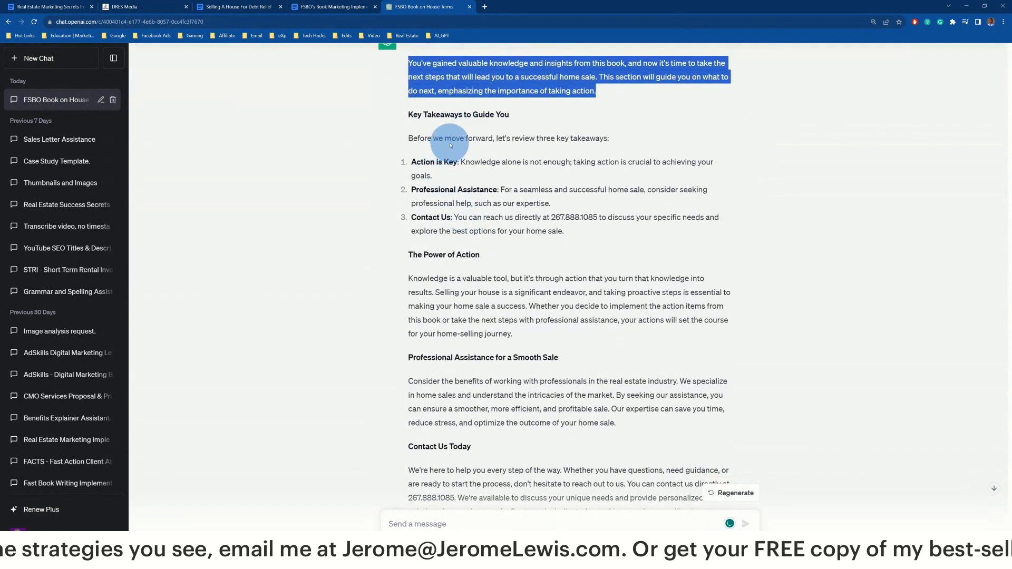
{"action": "double_click", "coordinate": [452, 140]}
{"action": "triple_click", "coordinate": [431, 140]}
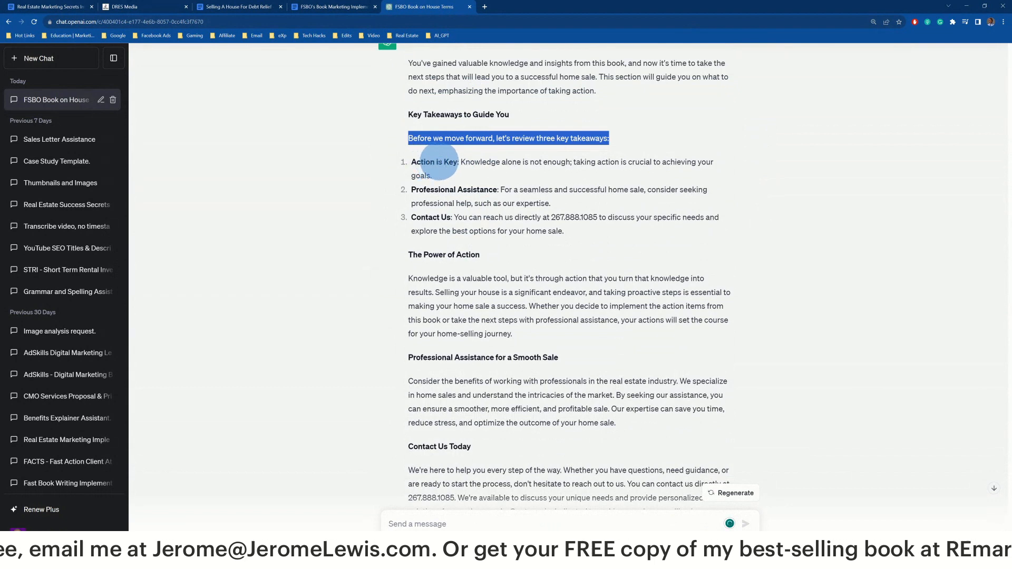
{"action": "triple_click", "coordinate": [439, 161]}
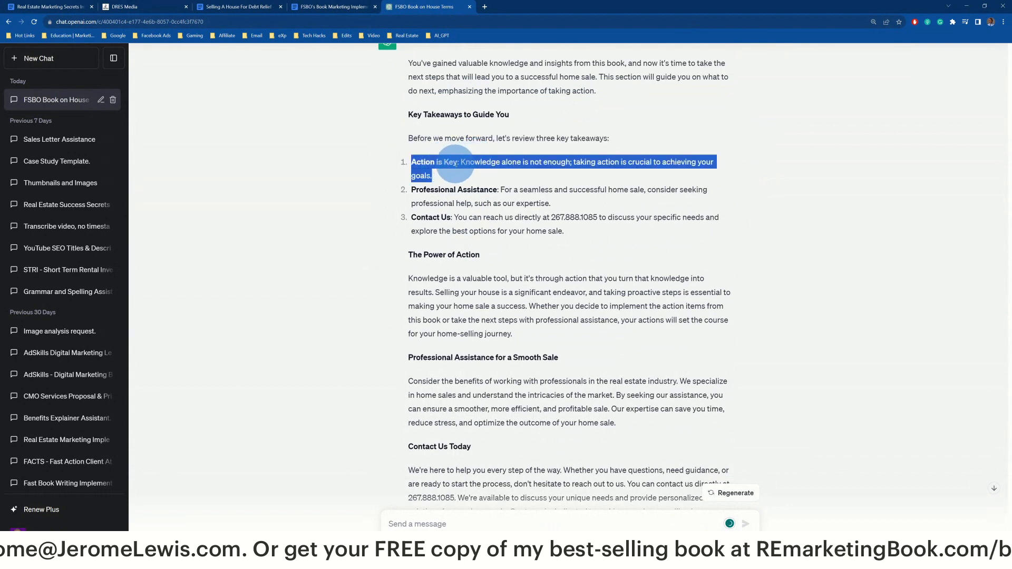
{"action": "triple_click", "coordinate": [465, 190]}
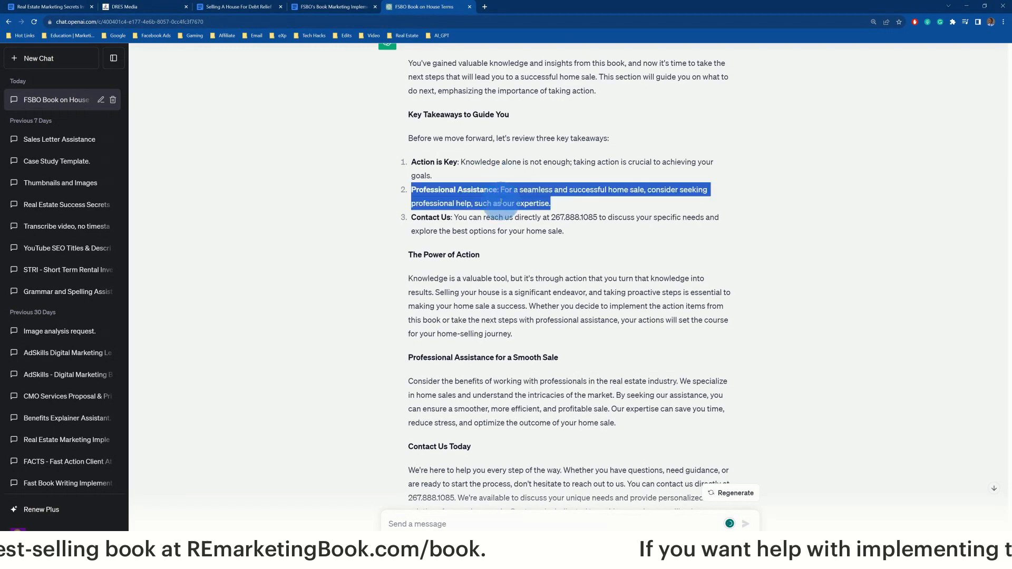
{"action": "triple_click", "coordinate": [493, 217]}
{"action": "triple_click", "coordinate": [582, 217]}
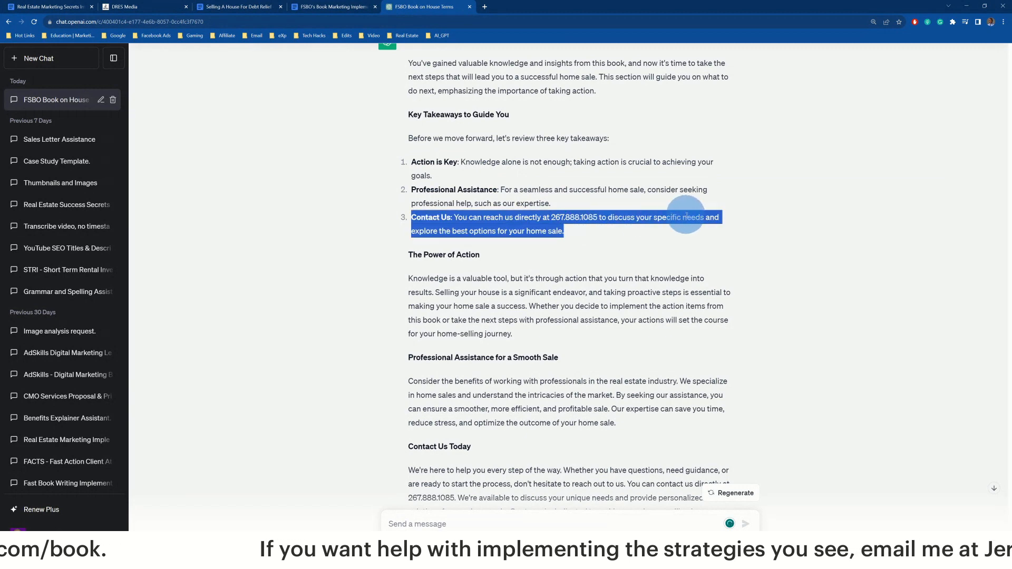
{"action": "scroll", "coordinate": [594, 227], "scroll_direction": "down", "scroll_amount": 1}
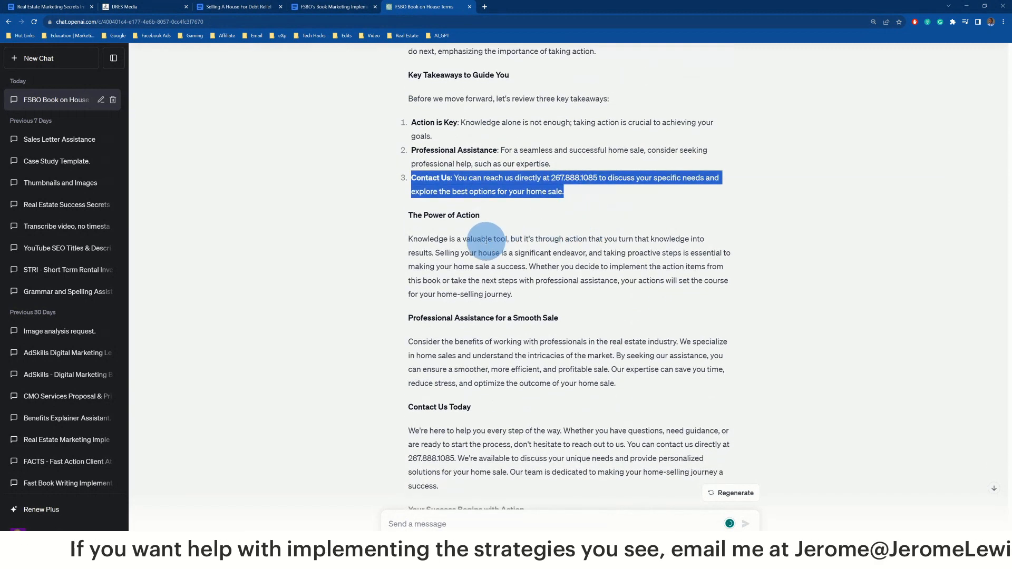
{"action": "triple_click", "coordinate": [480, 240]}
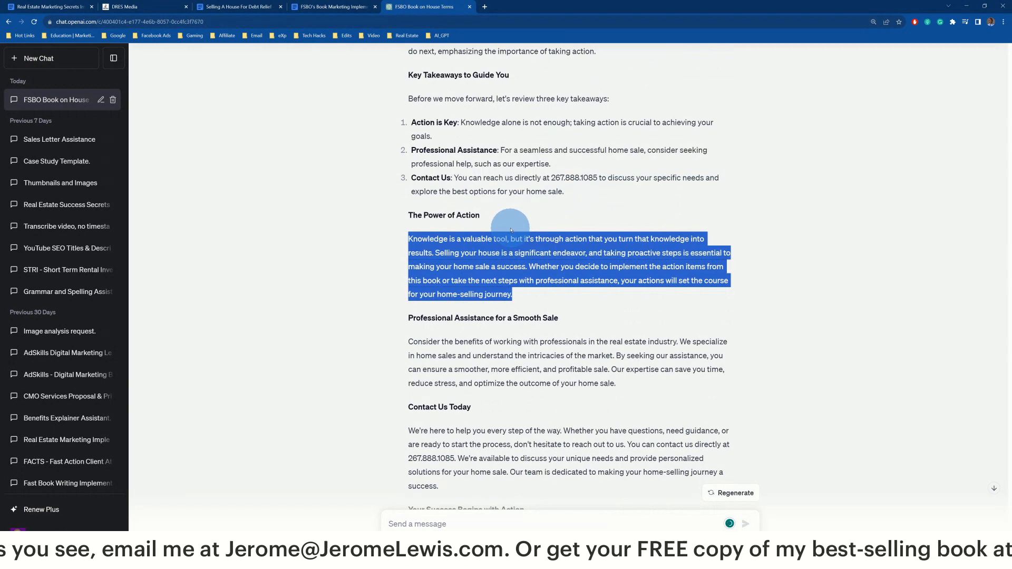
{"action": "scroll", "coordinate": [438, 285], "scroll_direction": "down", "scroll_amount": 2}
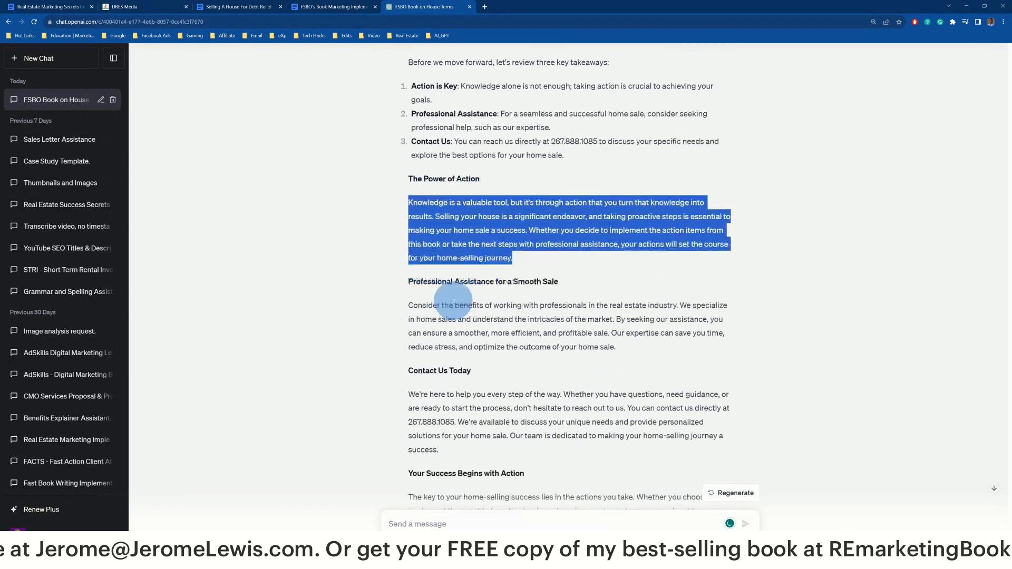
{"action": "left_click", "coordinate": [453, 258]}
{"action": "triple_click", "coordinate": [452, 258]}
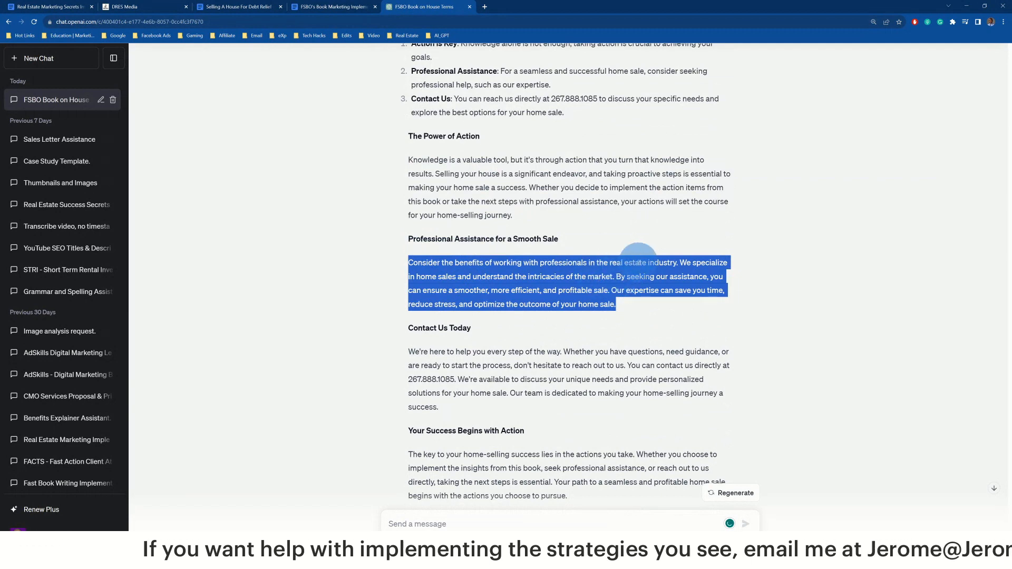
{"action": "left_click_drag", "start_coordinate": [611, 289], "coordinate": [636, 307]}
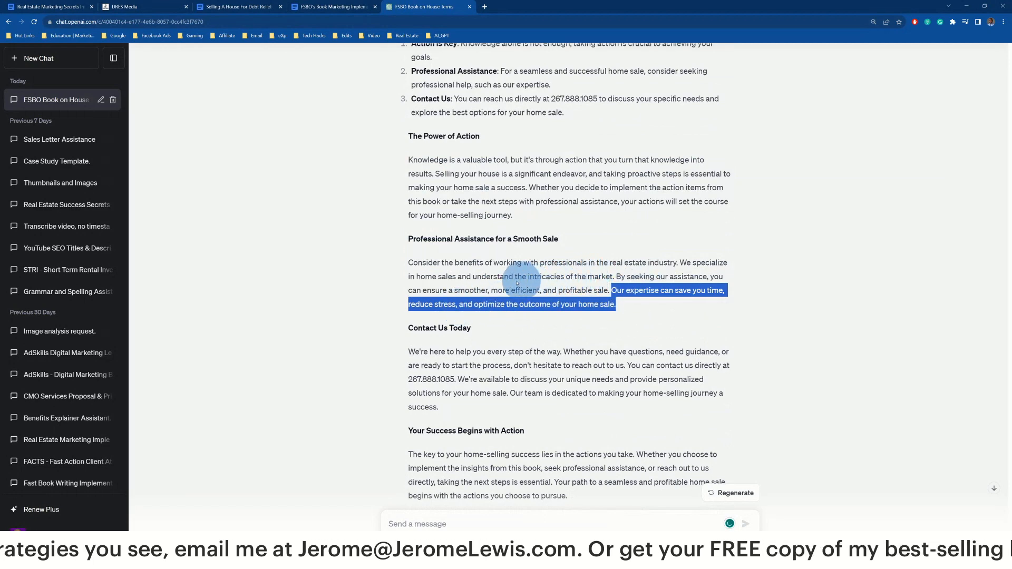
{"action": "scroll", "coordinate": [492, 280], "scroll_direction": "down", "scroll_amount": 2}
{"action": "left_click", "coordinate": [434, 261]}
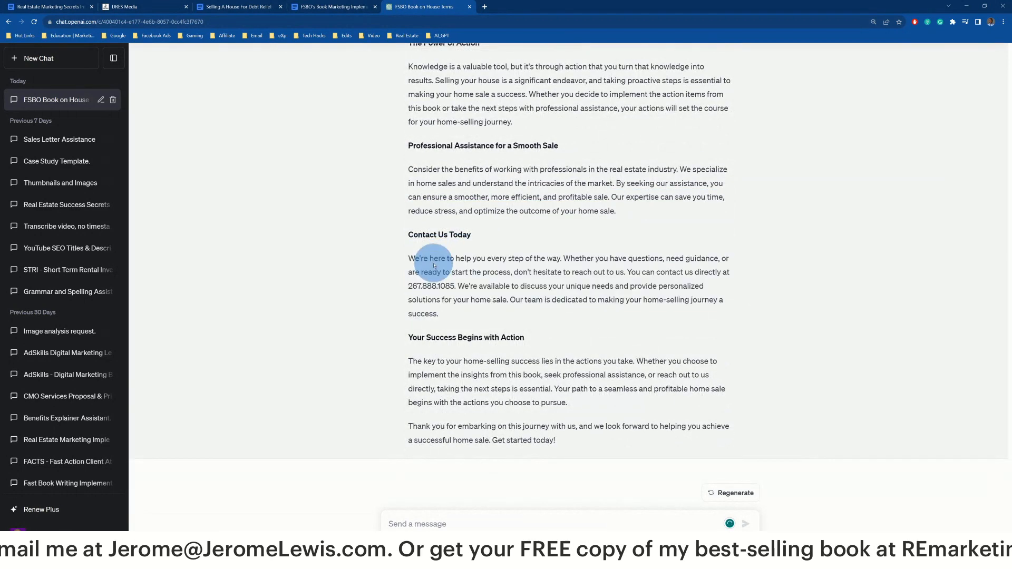
{"action": "triple_click", "coordinate": [500, 347]}
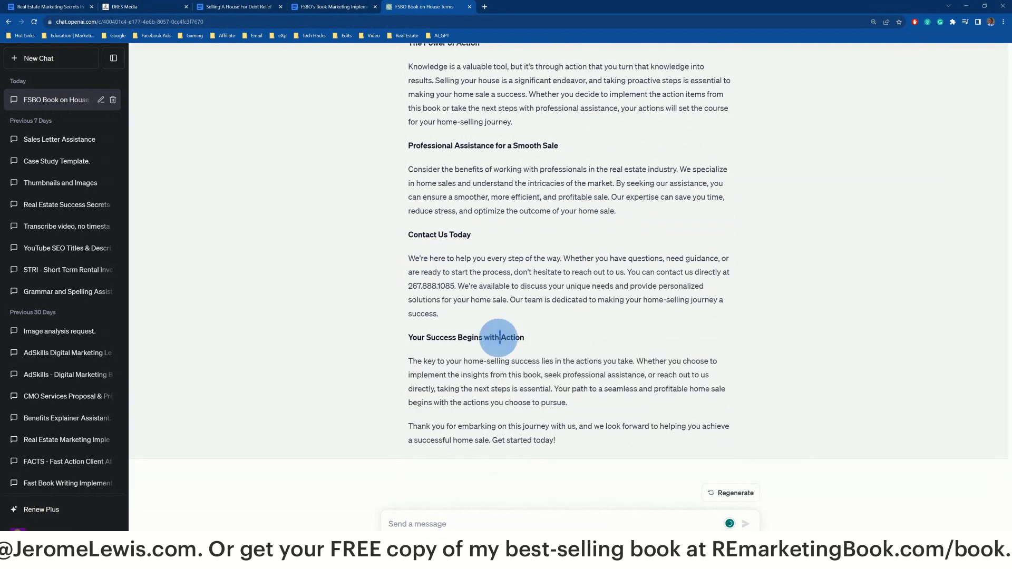